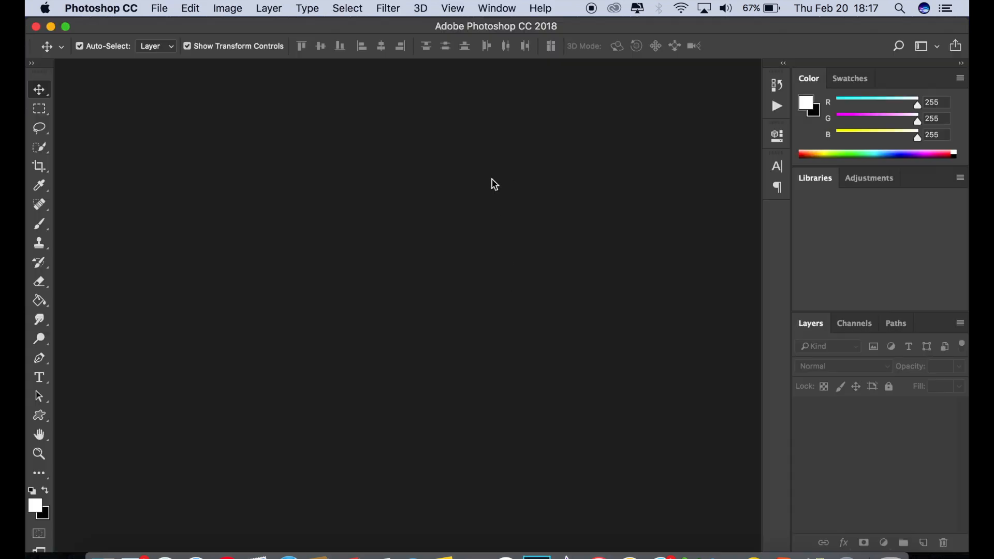
Step: Open the photo IMG20160228070214.jpg from the Desktop folder
click(40, 109)
click(40, 90)
click(162, 9)
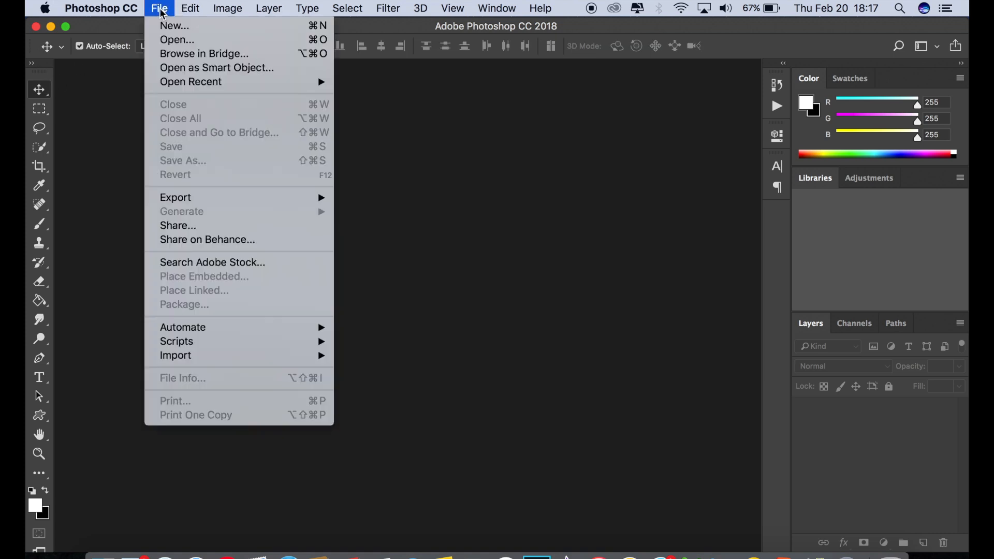
click(171, 38)
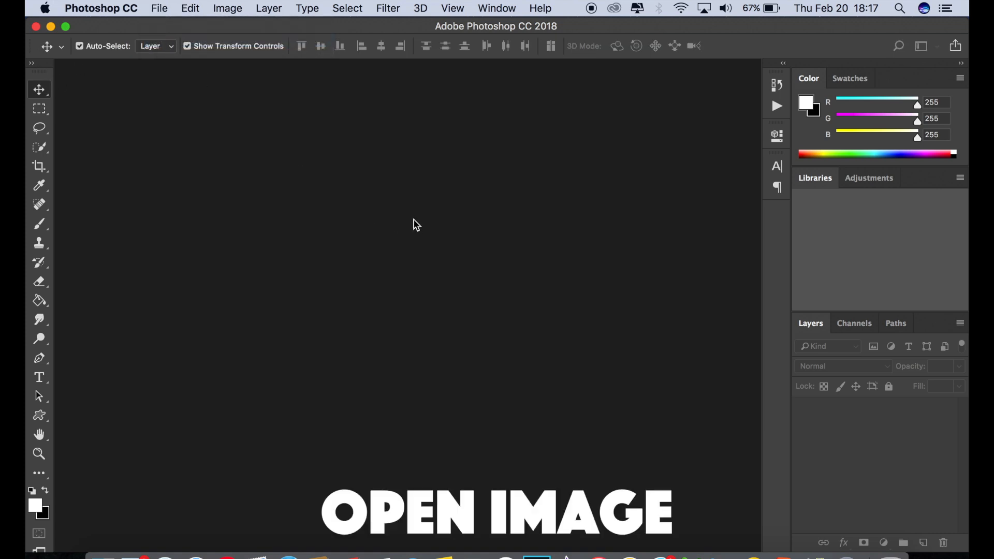
click(222, 166)
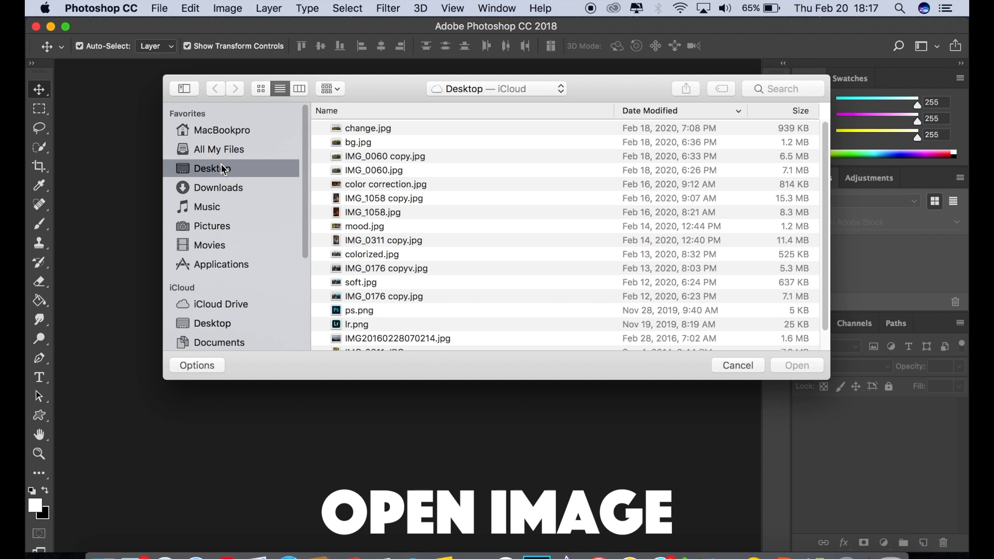
scroll(391, 129, down, 5)
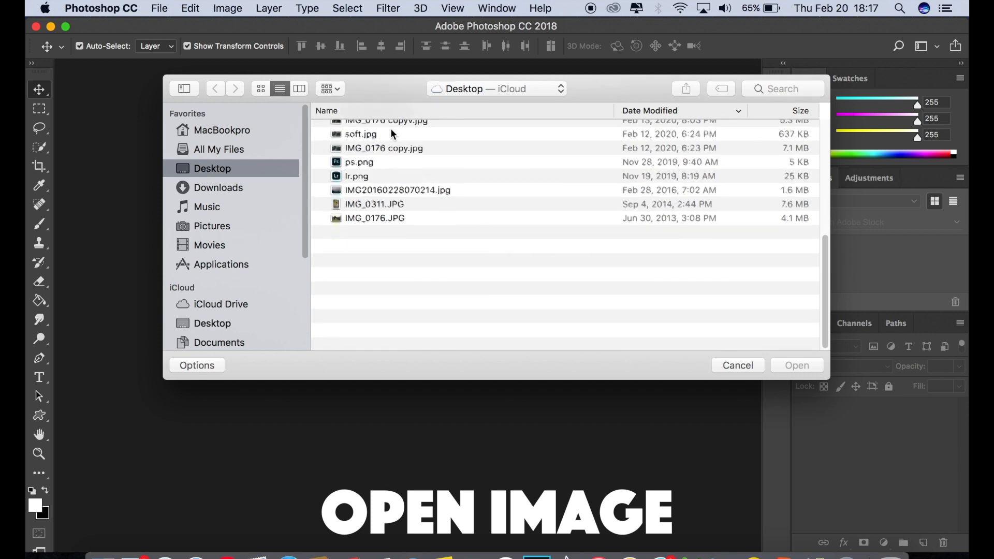
click(405, 317)
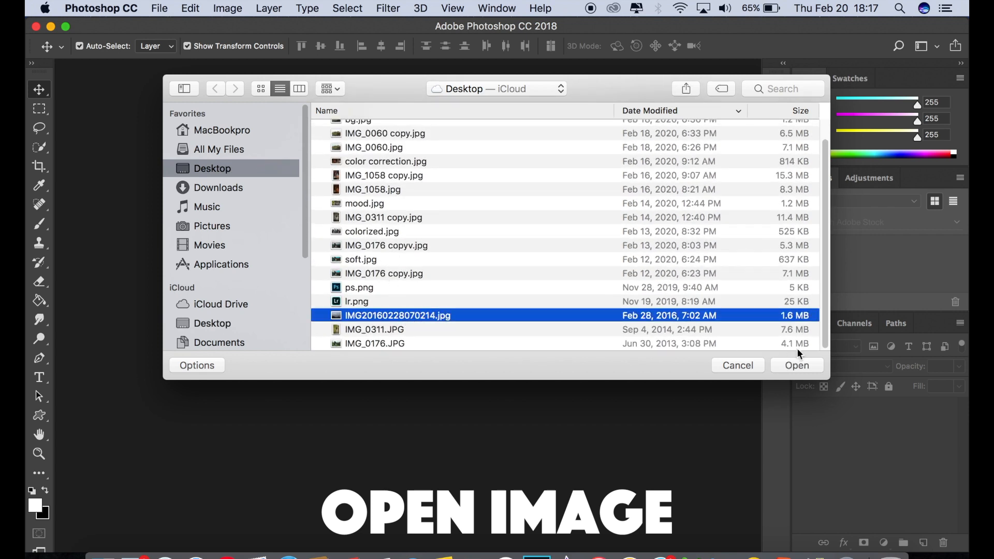
click(798, 363)
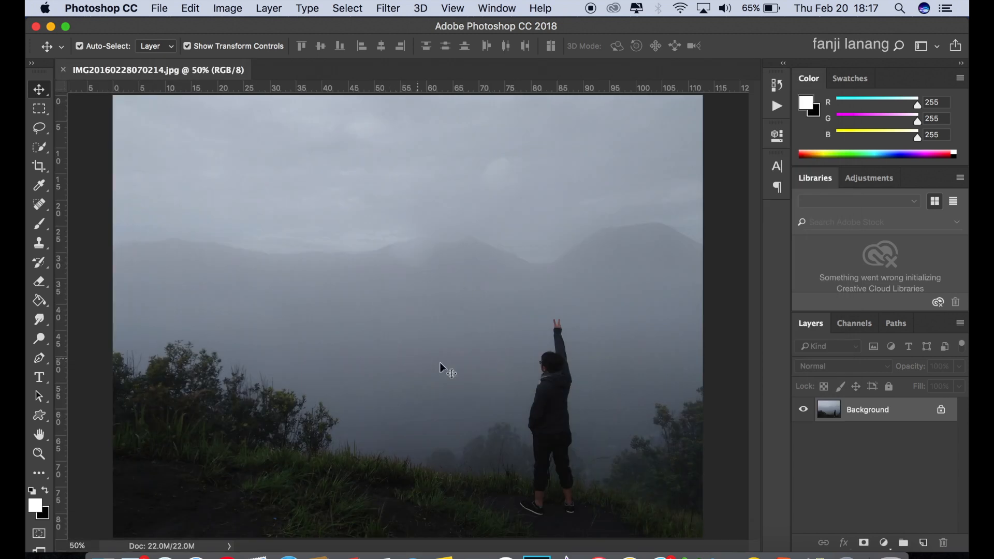
Step: Duplicate the Background layer and add a Color Lookup adjustment layer above it using the Moonlight.3DL 3D LUT
drag(889, 414, 928, 543)
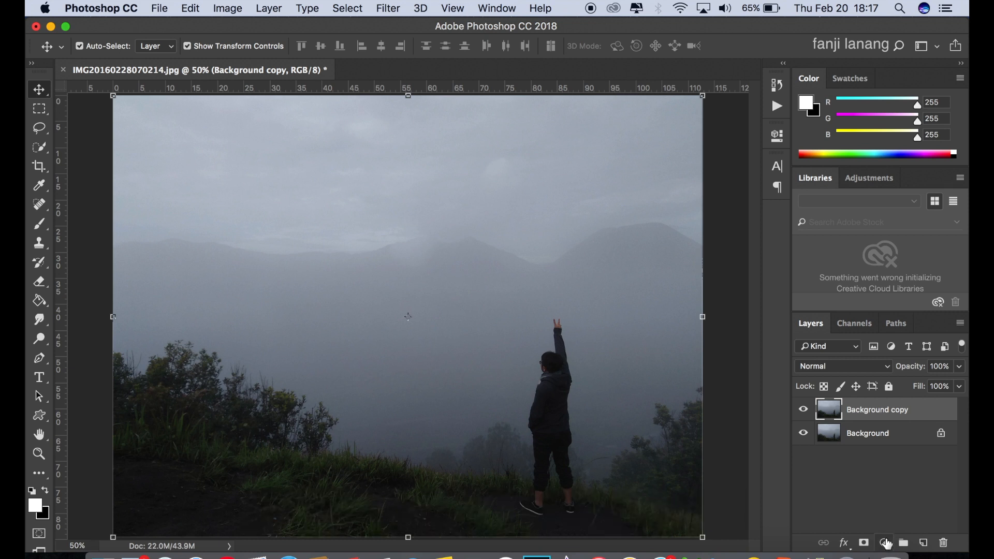
click(886, 543)
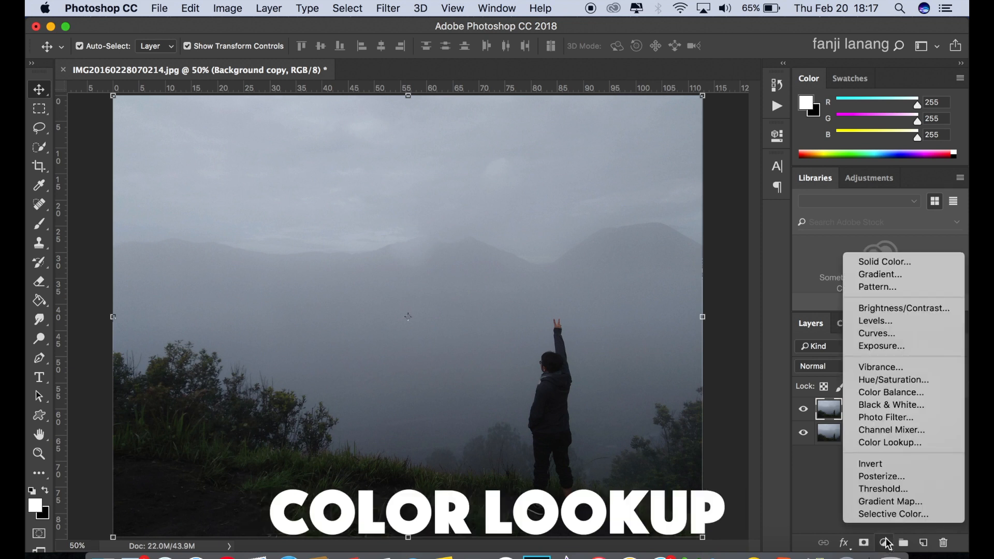
click(893, 444)
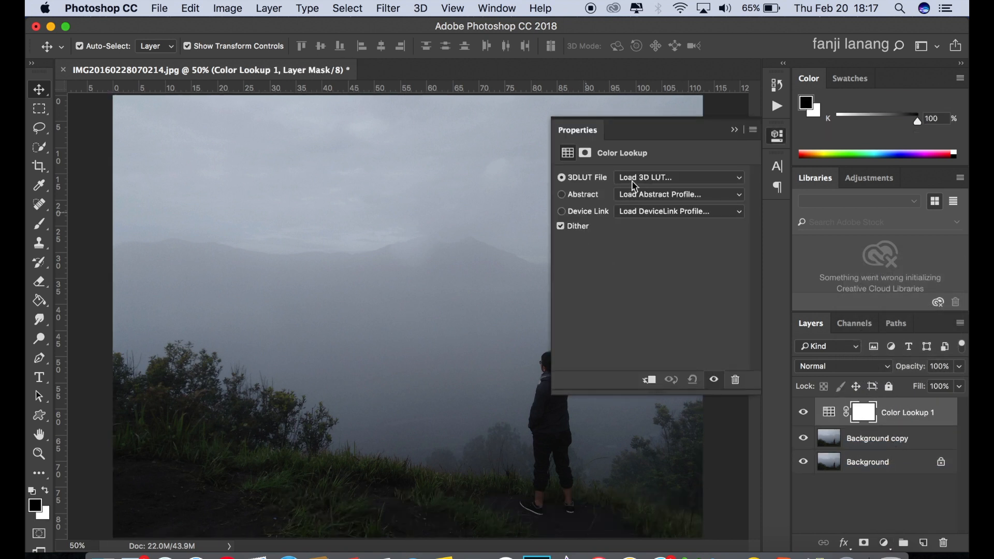
click(647, 177)
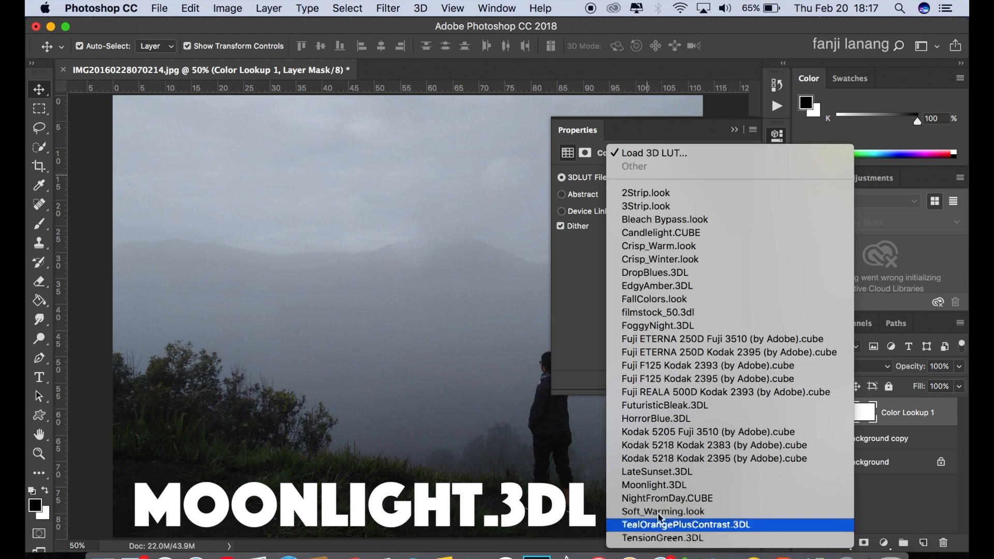
click(677, 487)
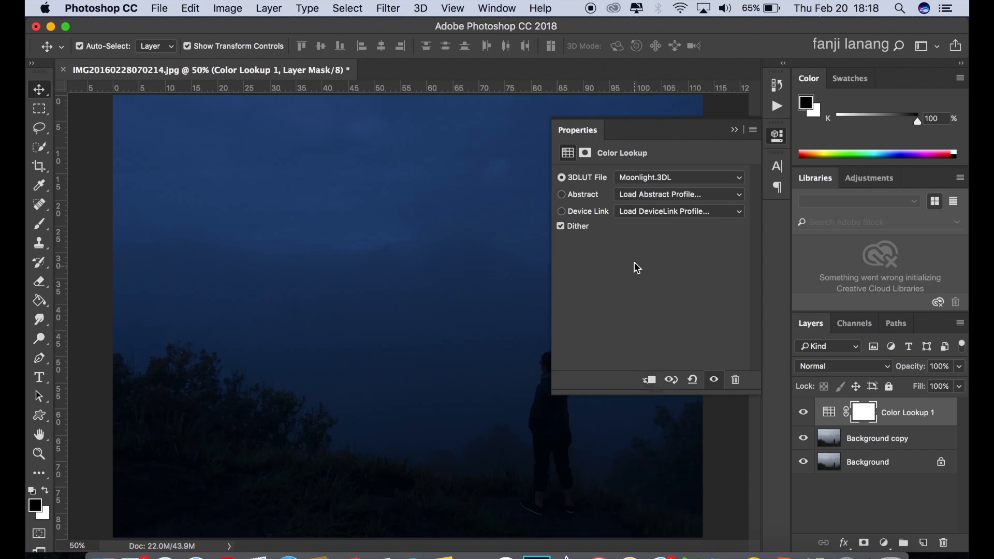
click(734, 130)
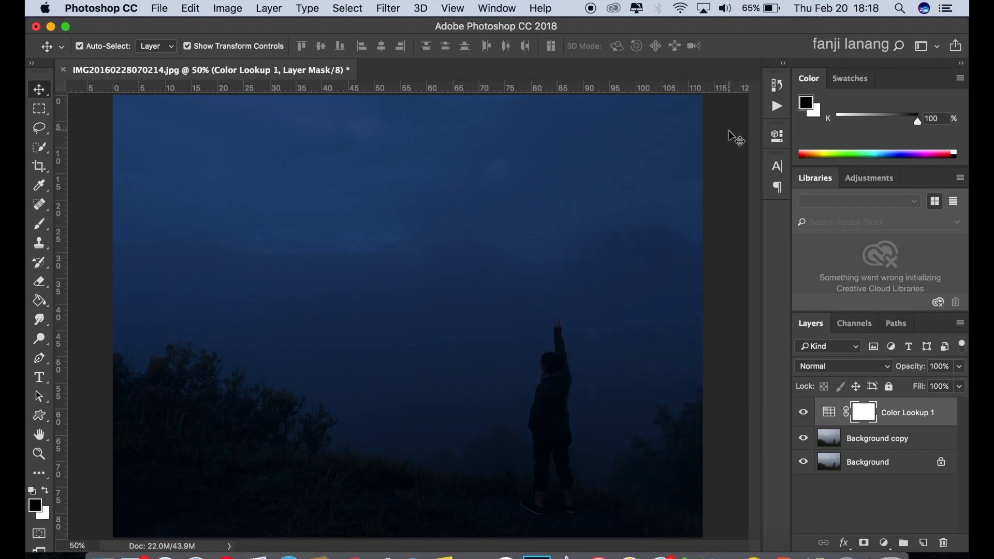
Step: Set the Color Lookup 1 layer's opacity to 90%
click(961, 366)
mouse_move(961, 383)
mouse_down()
mouse_move(939, 385)
mouse_move(961, 384)
mouse_up()
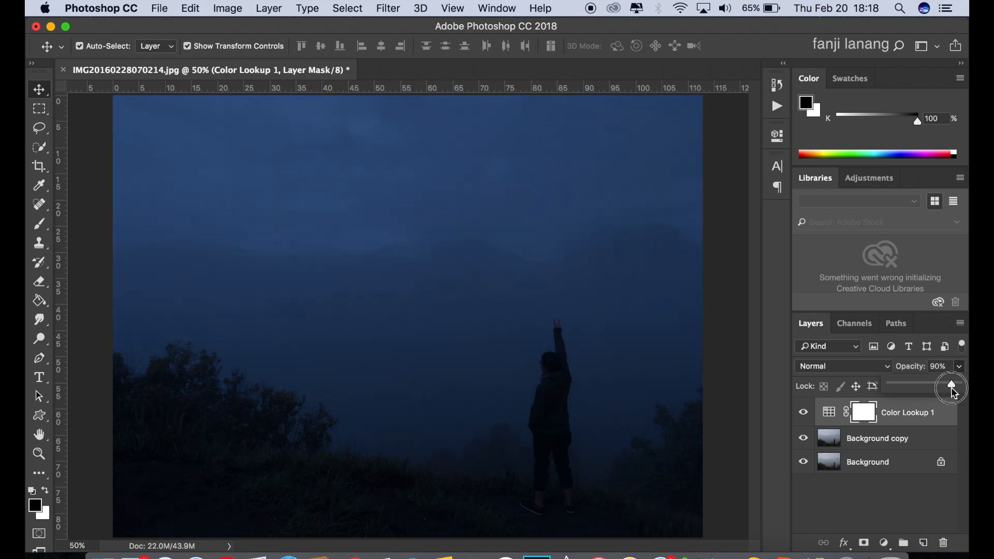
click(80, 121)
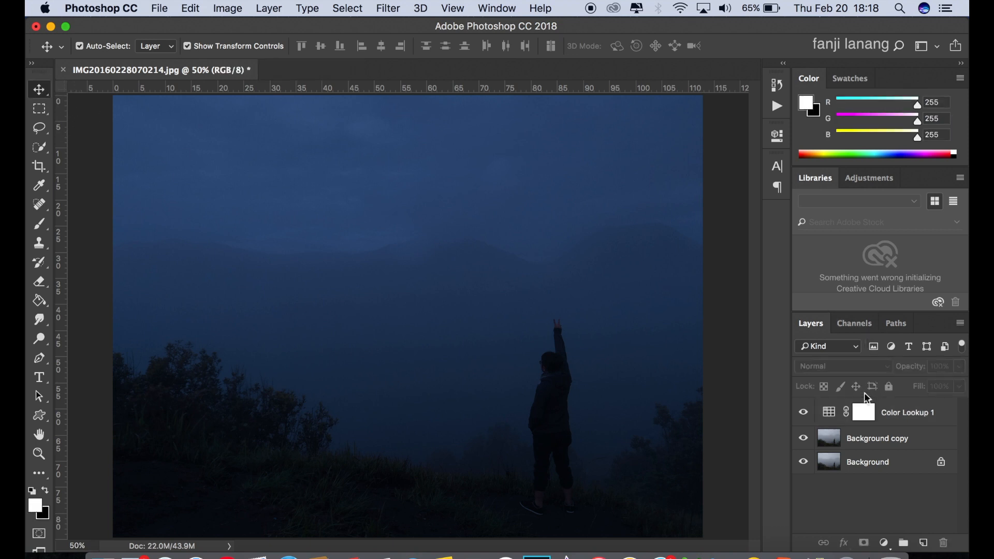
Step: Target the Color Lookup 1 layer mask and set up the Gradient tool as a reflected gradient with 24% opacity
click(869, 417)
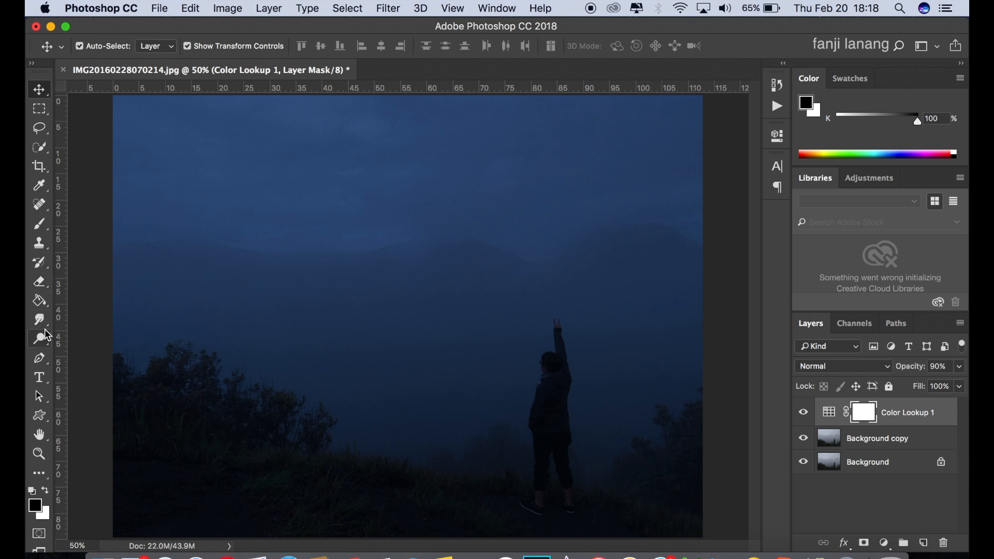
click(39, 301)
right_click(40, 300)
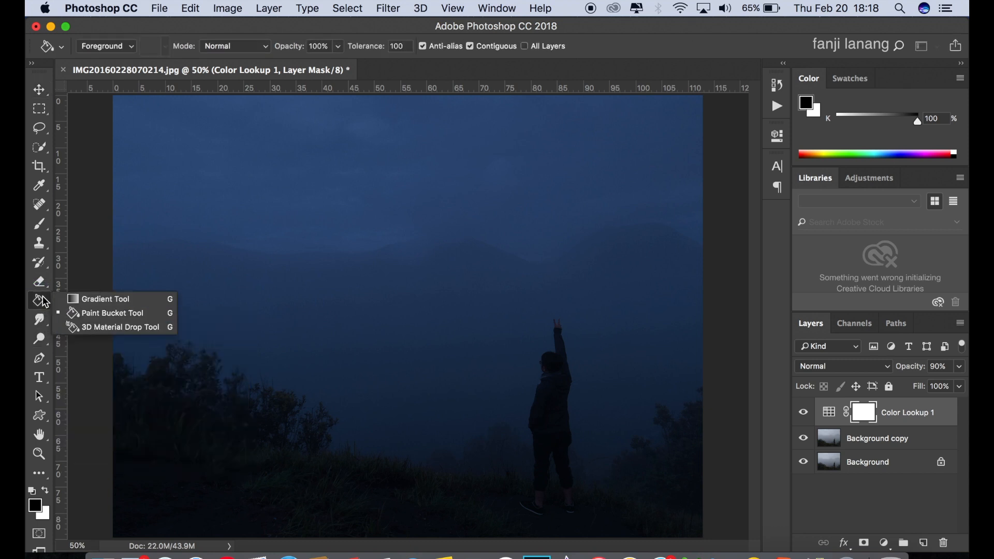
click(103, 303)
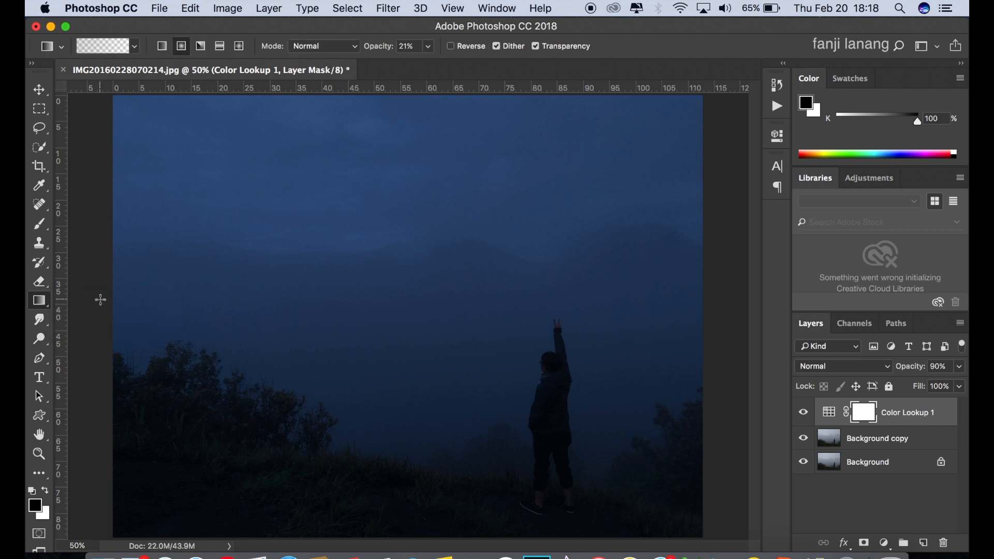
click(134, 46)
click(82, 212)
click(161, 46)
click(181, 46)
click(201, 46)
click(220, 46)
click(220, 47)
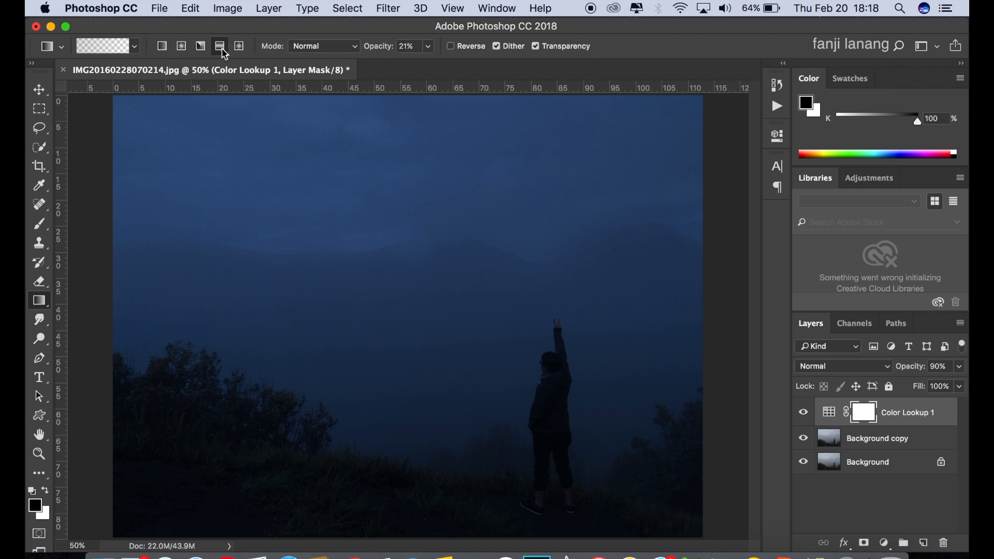
drag(429, 46, 432, 83)
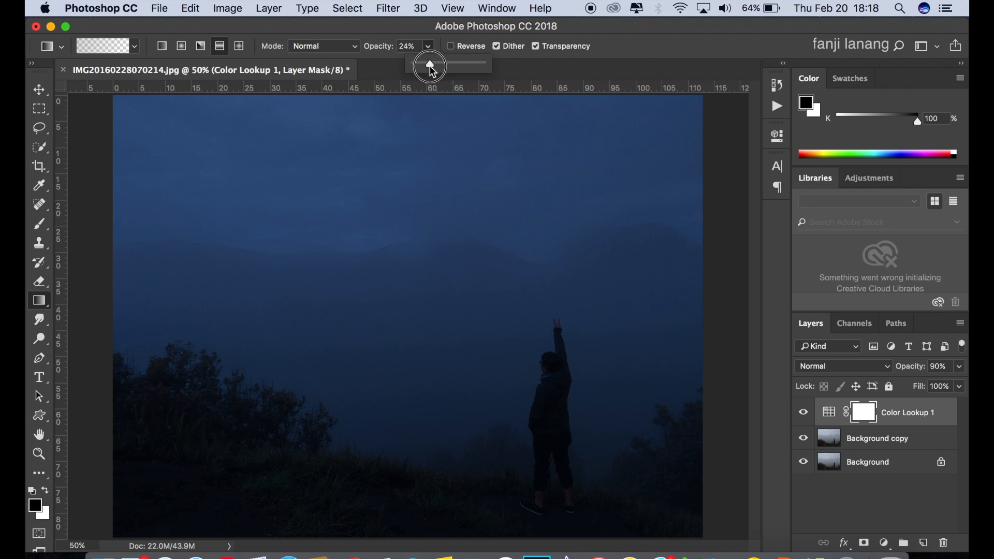
key(Return)
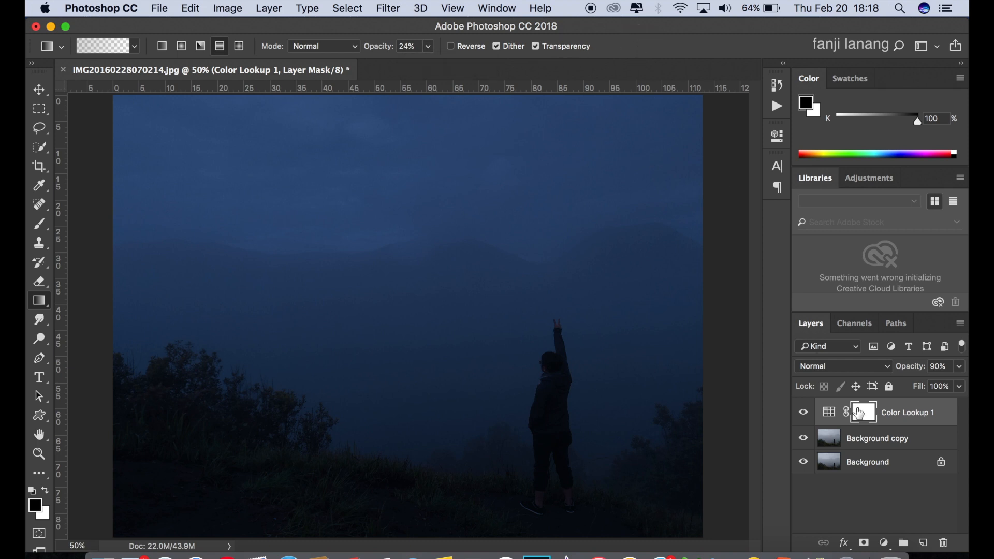
Step: Draw a short black reflected gradient vertically across the horizon on the Color Lookup 1 mask
click(46, 491)
click(45, 491)
drag(429, 212, 433, 291)
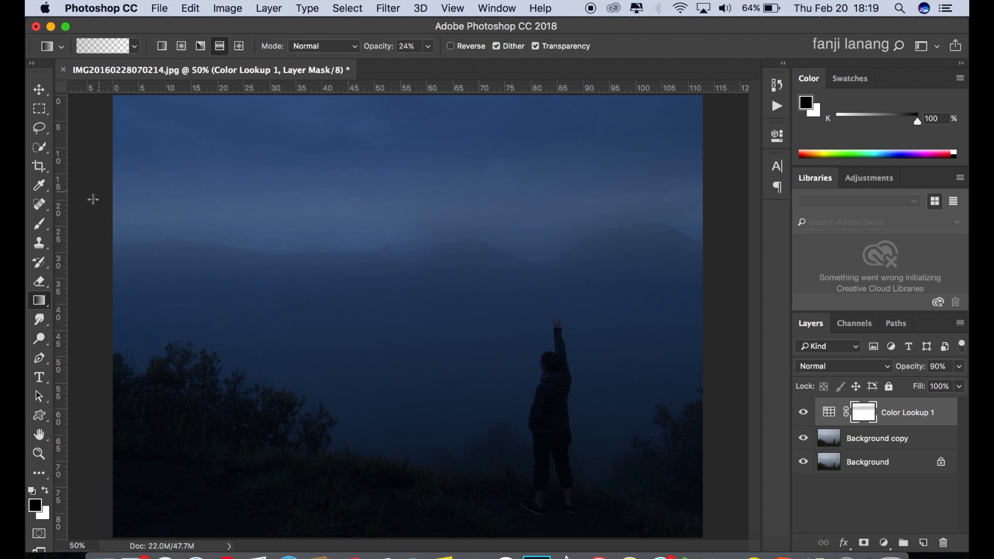
Step: Switch to the Brush tool and set its opacity to 19%
click(39, 224)
click(74, 221)
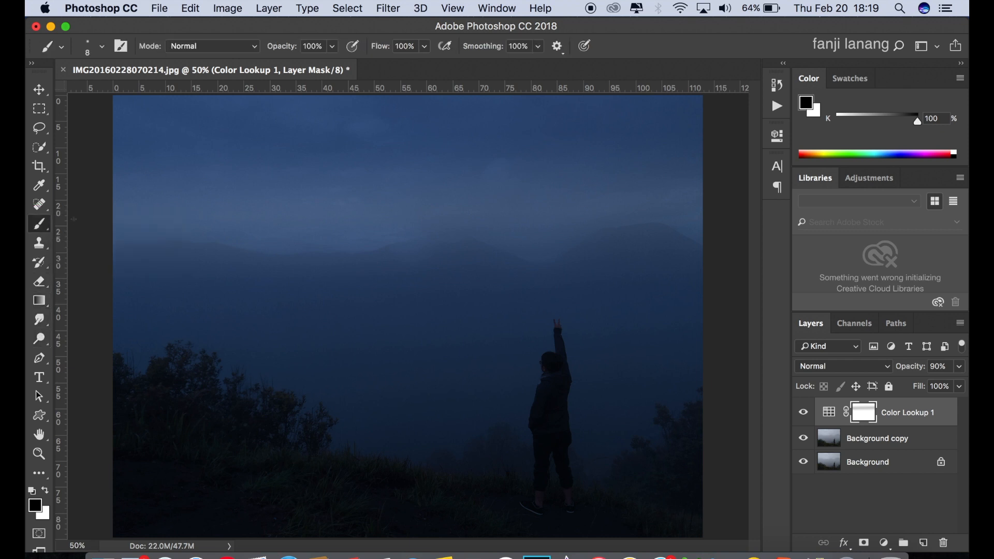
click(103, 47)
key(2)
key(3)
click(659, 50)
click(332, 47)
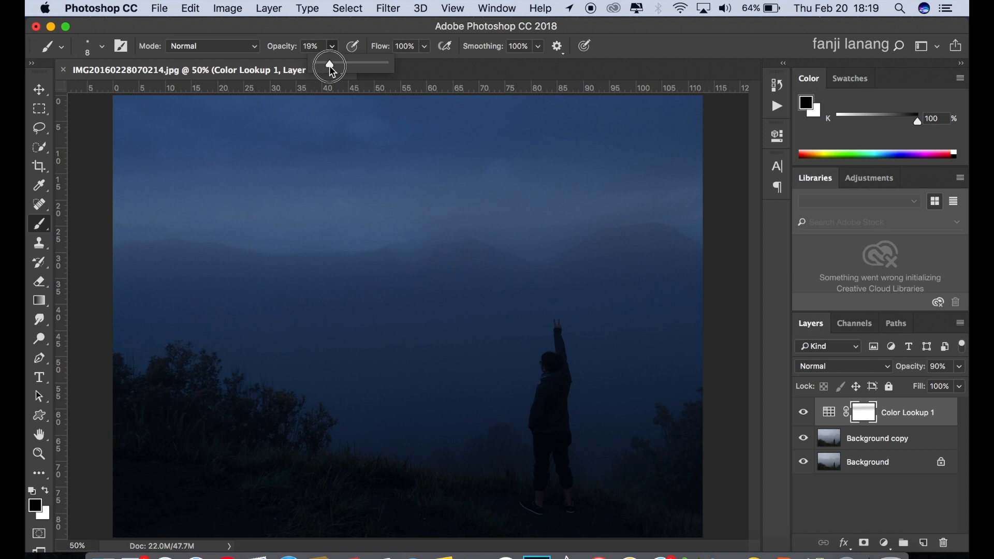
click(409, 205)
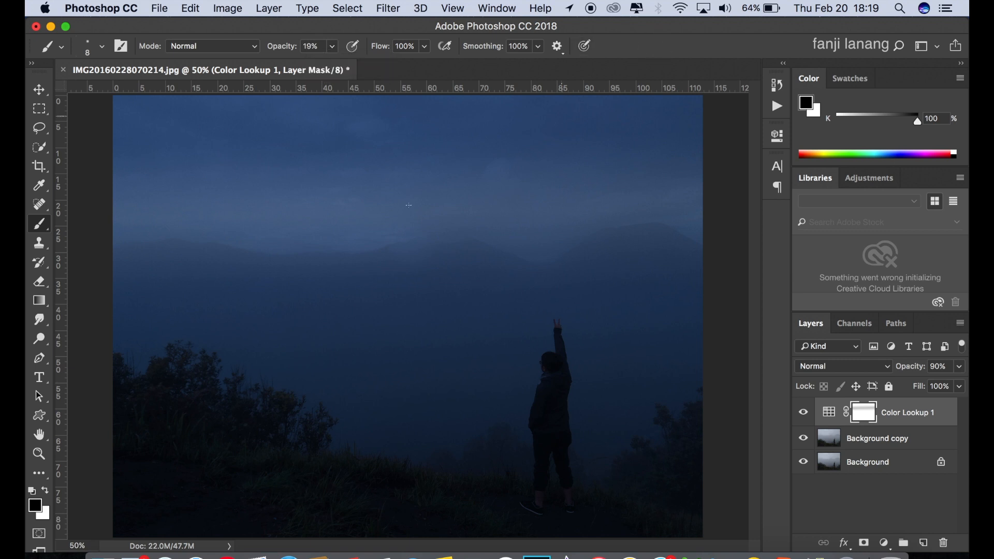
Step: Enlarge the brush to 1500 px
click(102, 46)
drag(151, 93, 170, 93)
click(681, 68)
key(bracketright)
key(bracketright)
key(bracketright)
key(bracketright)
key(bracketright)
key(bracketright)
key(bracketright)
key(bracketright)
key(bracketright)
key(bracketright)
key(bracketright)
key(bracketright)
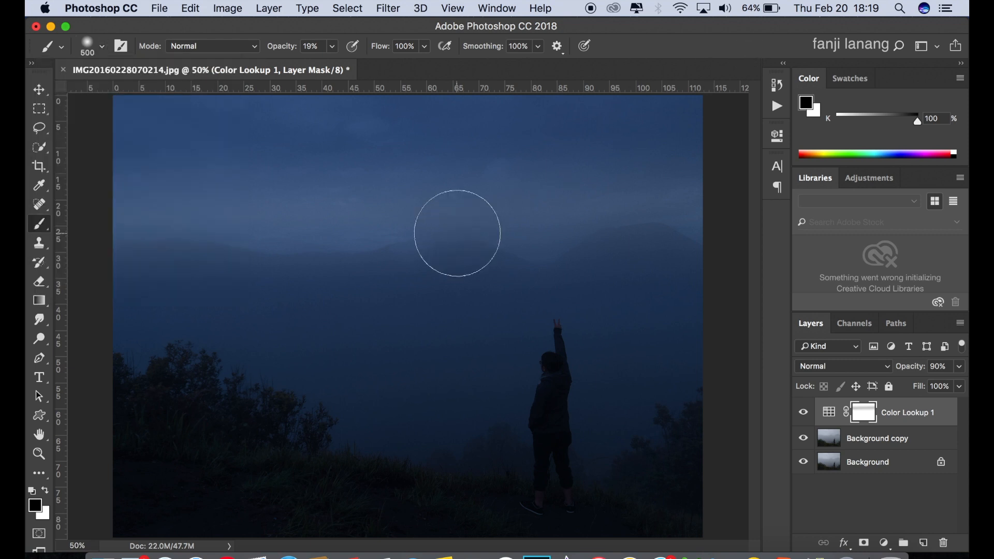
key(bracketright)
key(bracketright)
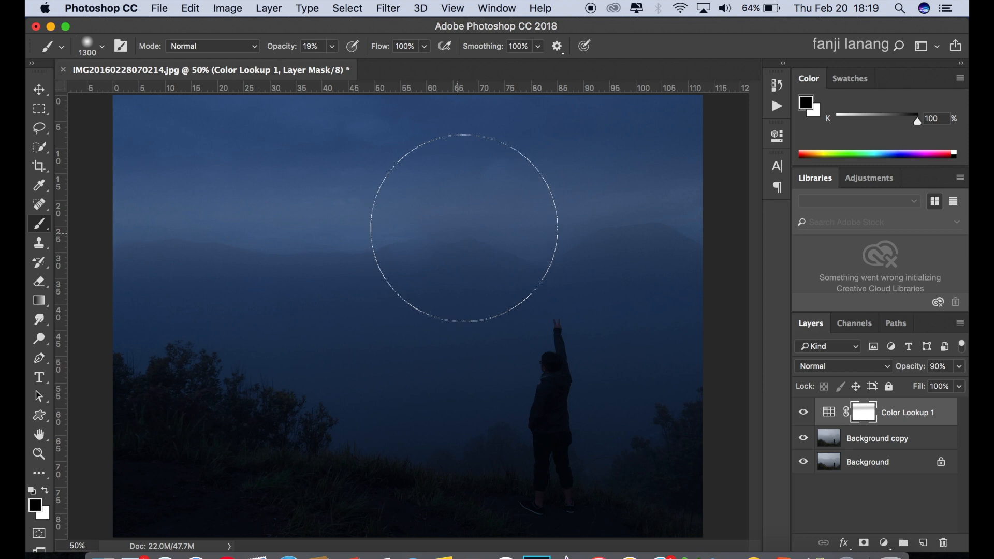
key(bracketright)
key(bracketright)
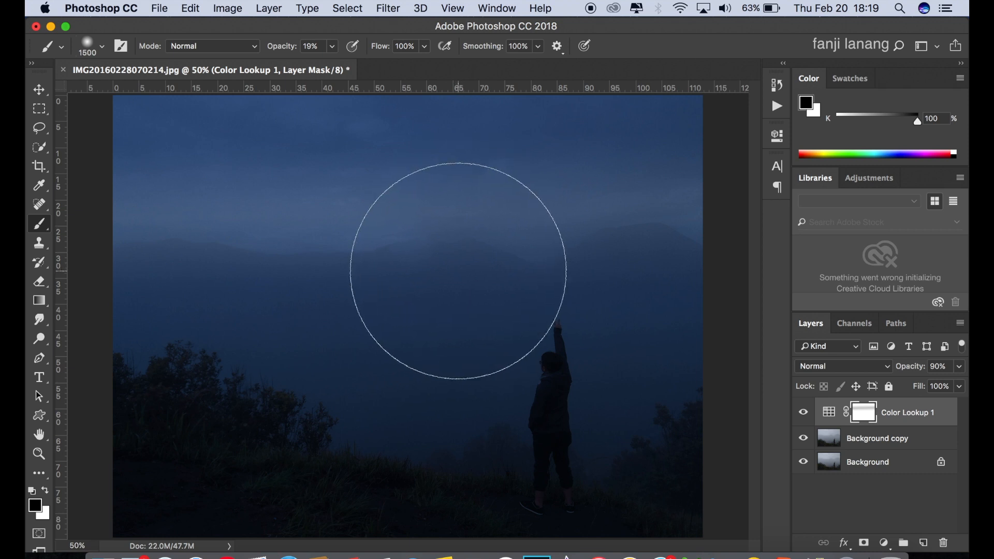
Step: Paint black dabs on the Color Lookup 1 mask to form a soft glow in the sky above the mountains
click(459, 267)
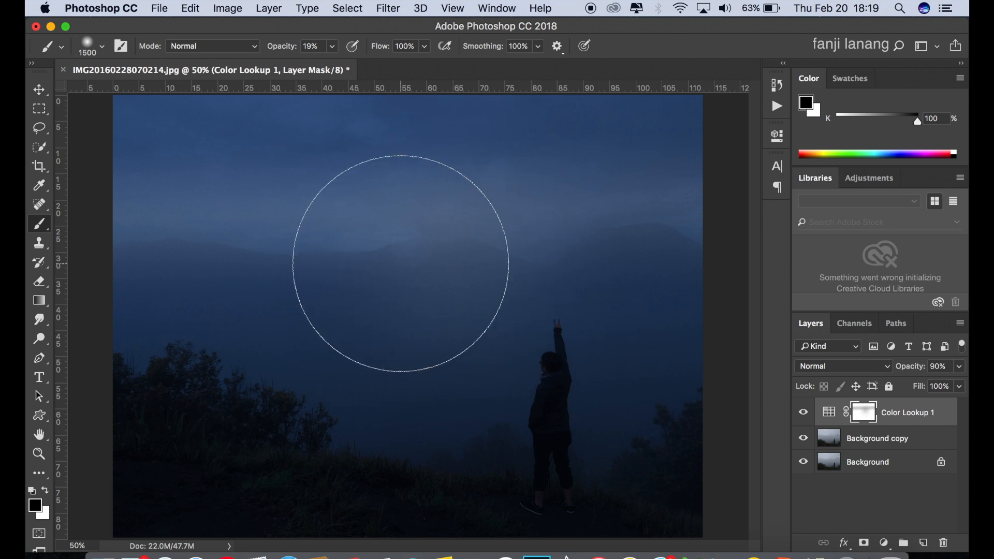
click(388, 262)
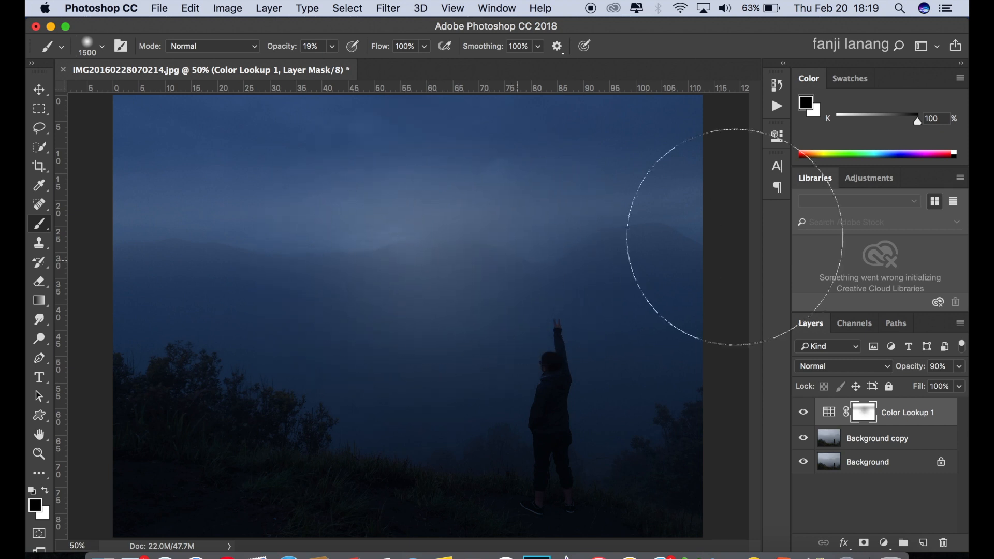
click(290, 205)
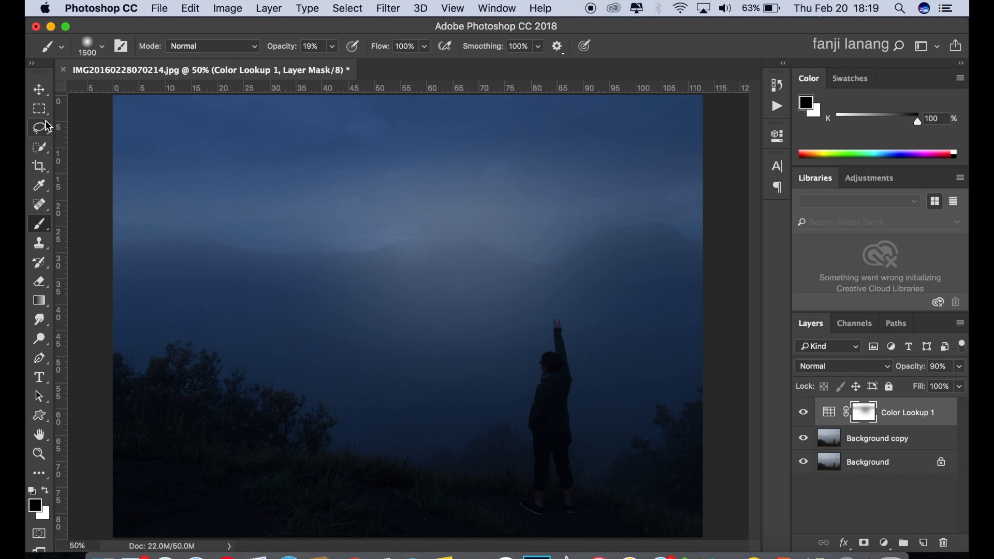
Step: Create a new empty layer above Color Lookup 1 and make white the foreground color
click(44, 94)
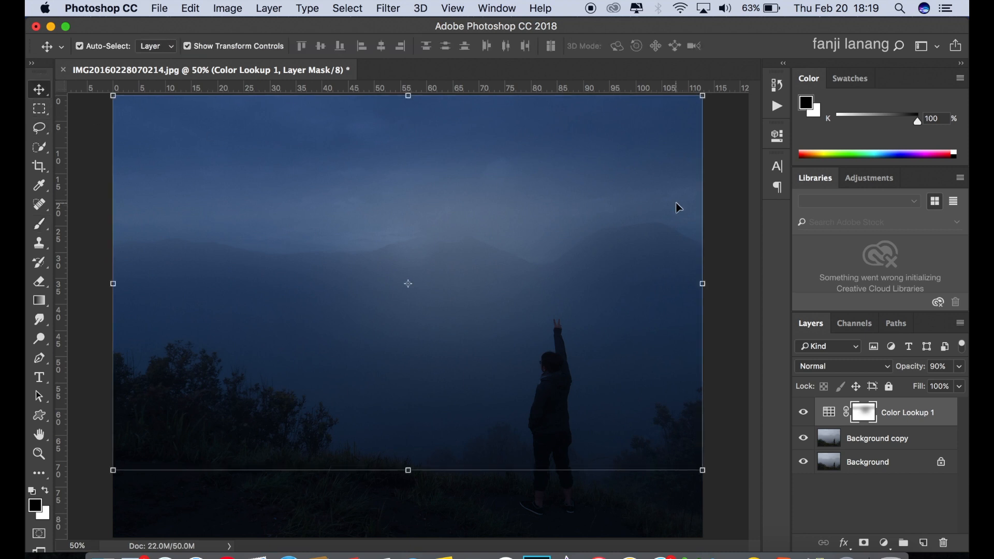
key(super+minus)
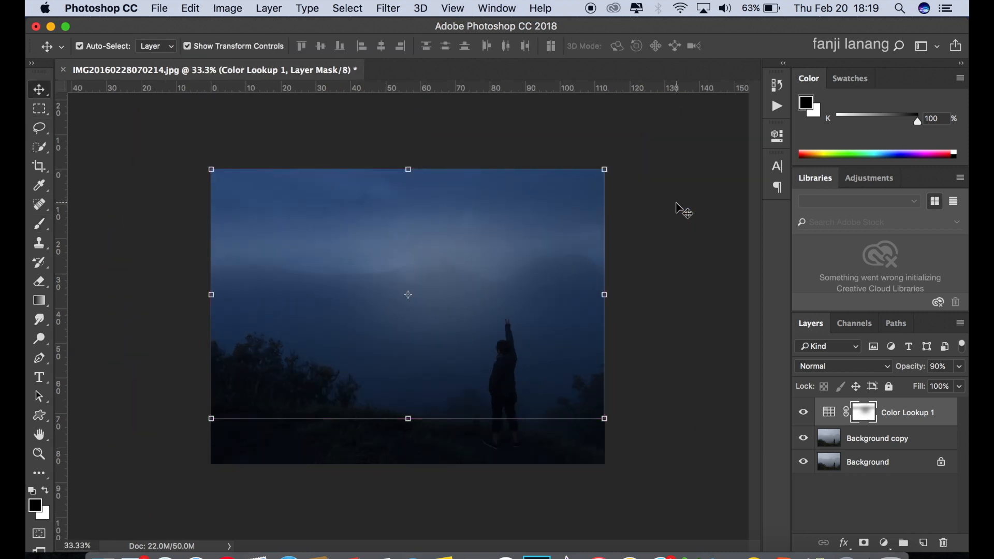
click(666, 162)
click(893, 417)
click(926, 543)
key(x)
Step: Set the Brush tool to a size of 3 px and an opacity of 100%
click(43, 222)
drag(45, 223, 66, 226)
click(96, 48)
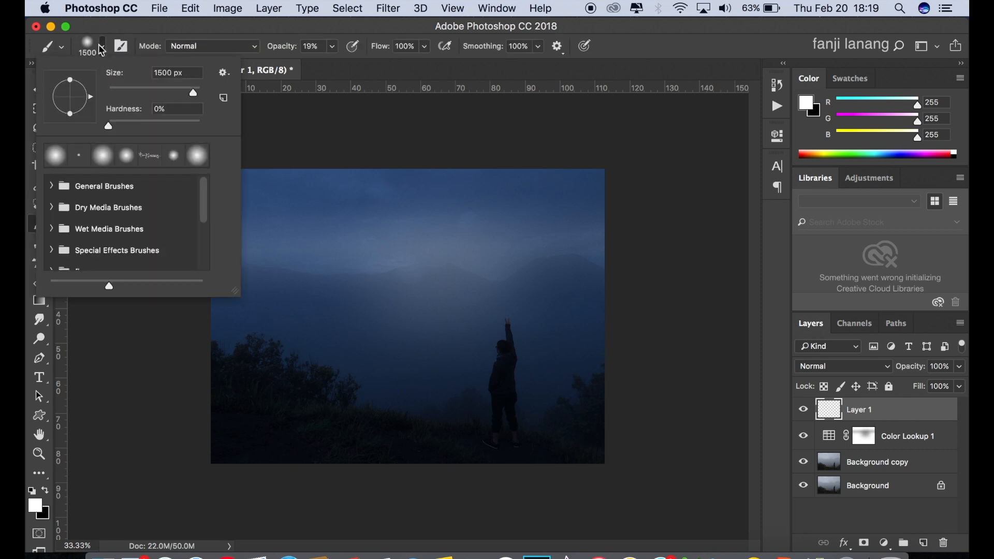
drag(165, 89, 109, 104)
click(689, 40)
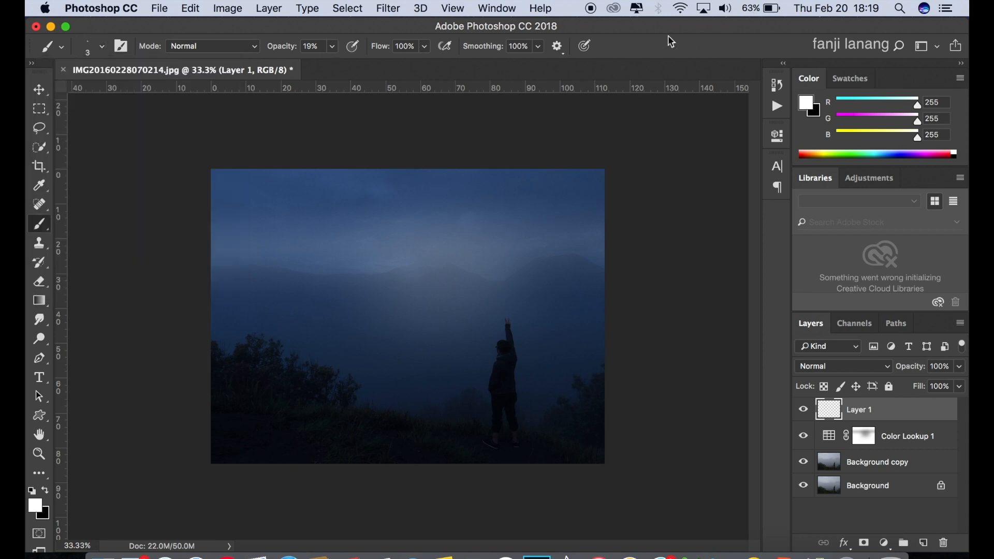
drag(332, 47, 661, 48)
key(super+plus)
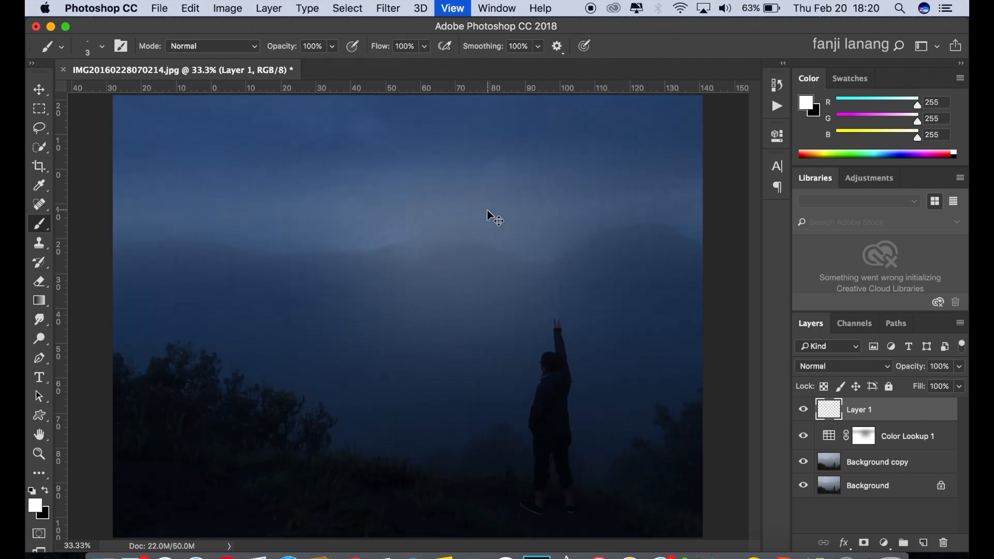
Step: Set the soft brush size to 9 px for painting on Layer 1
key(super+plus)
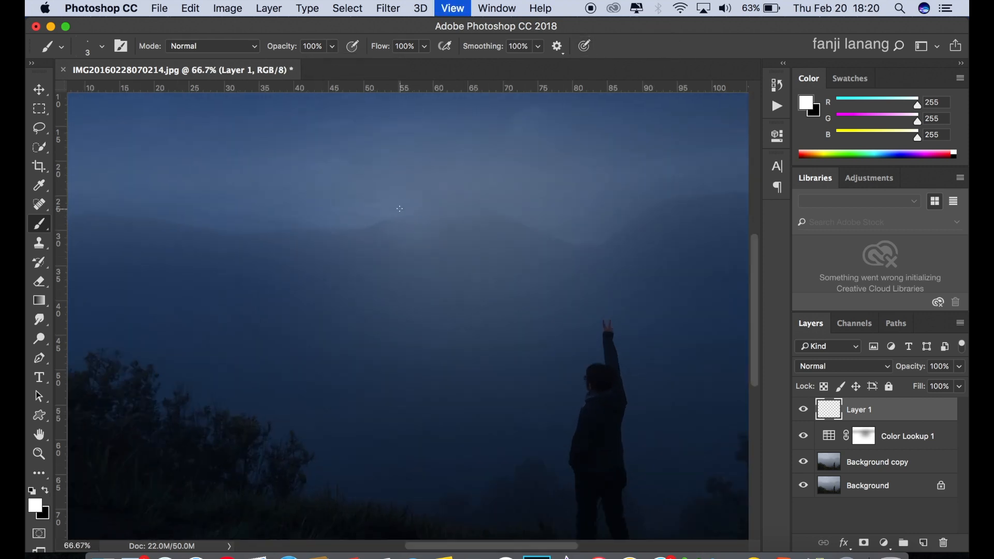
key(super+minus)
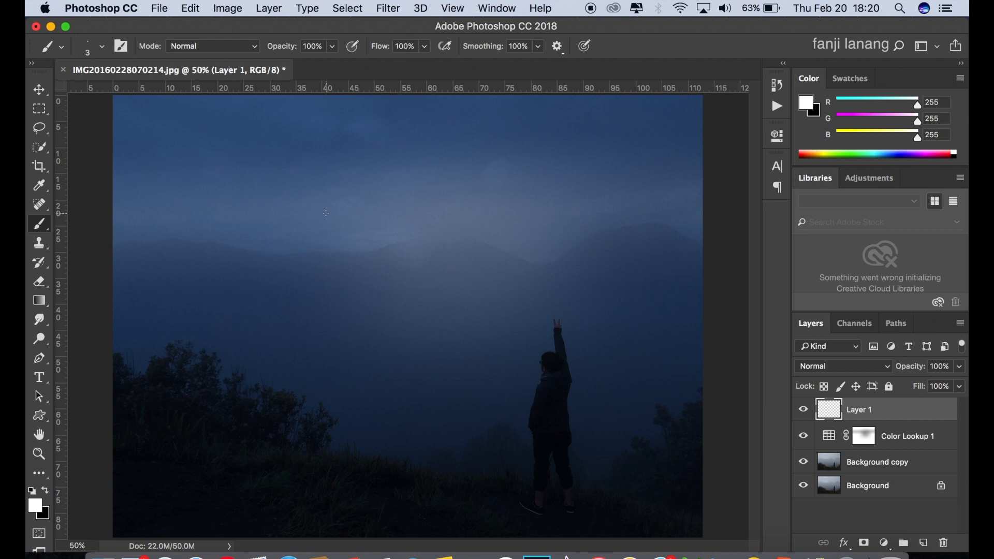
click(103, 48)
drag(117, 90, 112, 91)
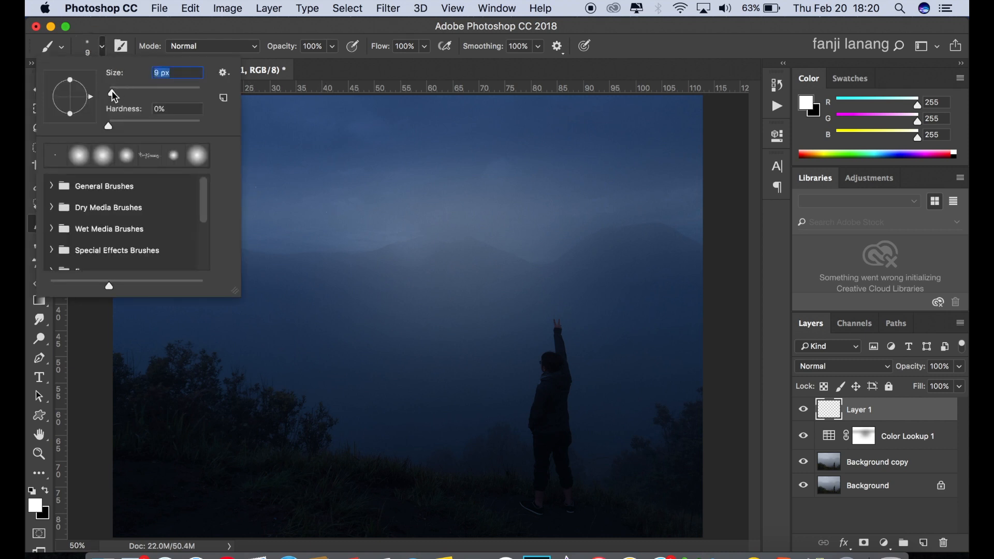
click(682, 49)
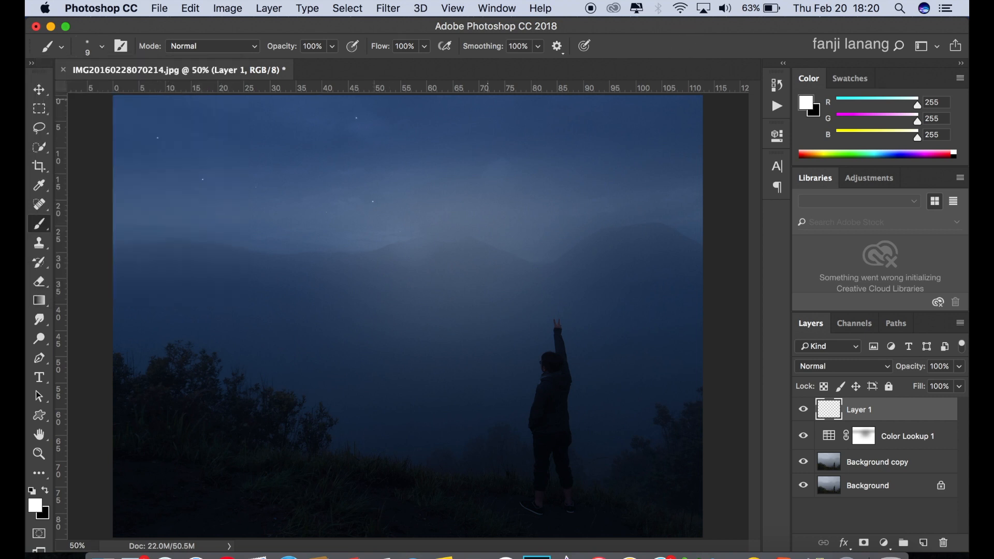
Step: Dab white stars of varying sizes across the sky on Layer 1, undoing the last unwanted one
click(683, 155)
key(bracketleft)
click(577, 205)
click(450, 120)
click(134, 102)
click(292, 134)
click(237, 102)
click(211, 130)
click(363, 102)
click(439, 138)
click(553, 103)
click(532, 106)
click(518, 121)
click(579, 146)
click(626, 117)
click(657, 114)
click(671, 158)
click(348, 144)
click(328, 108)
click(307, 126)
key(bracketright)
key(super+z)
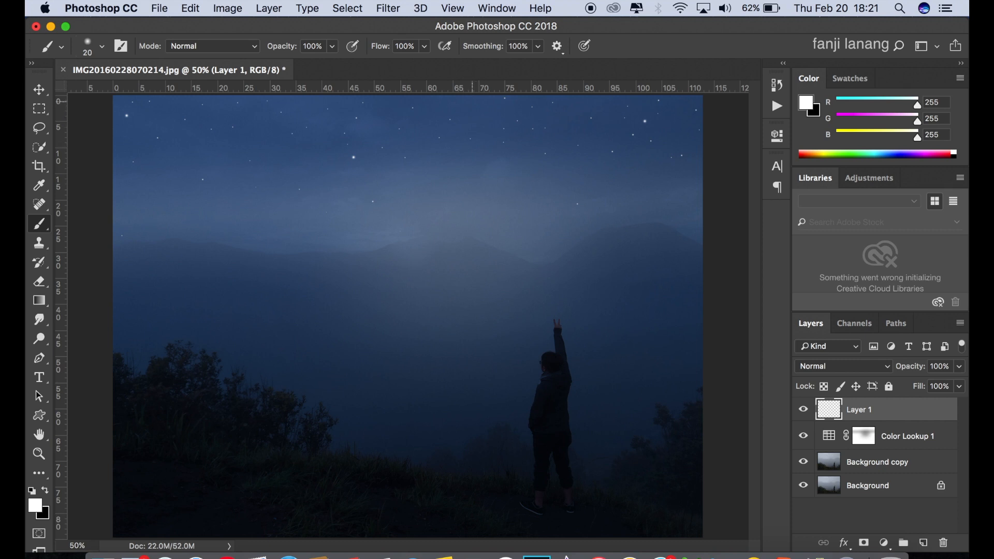
Step: Add an Outer Glow effect to the stars on Layer 1
click(39, 89)
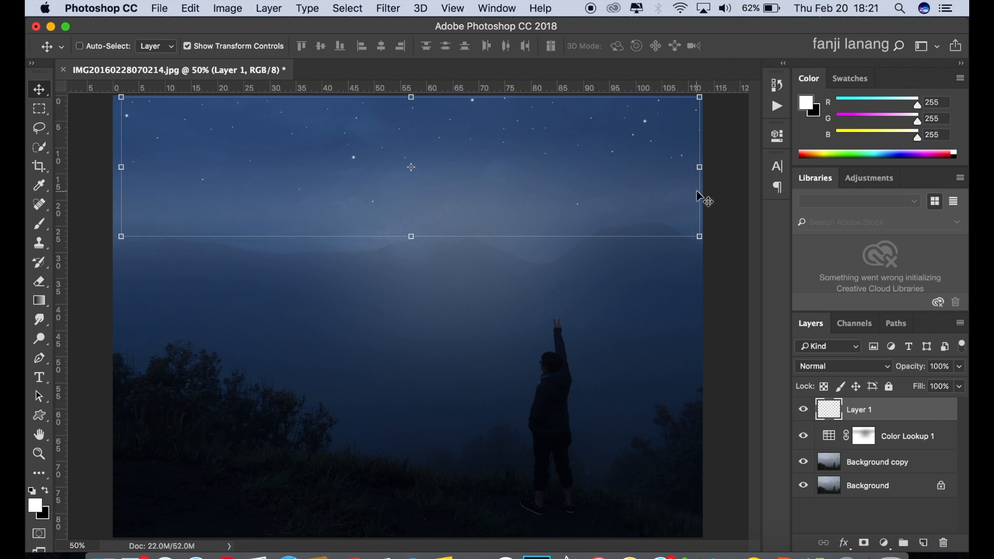
key(super+minus)
click(693, 195)
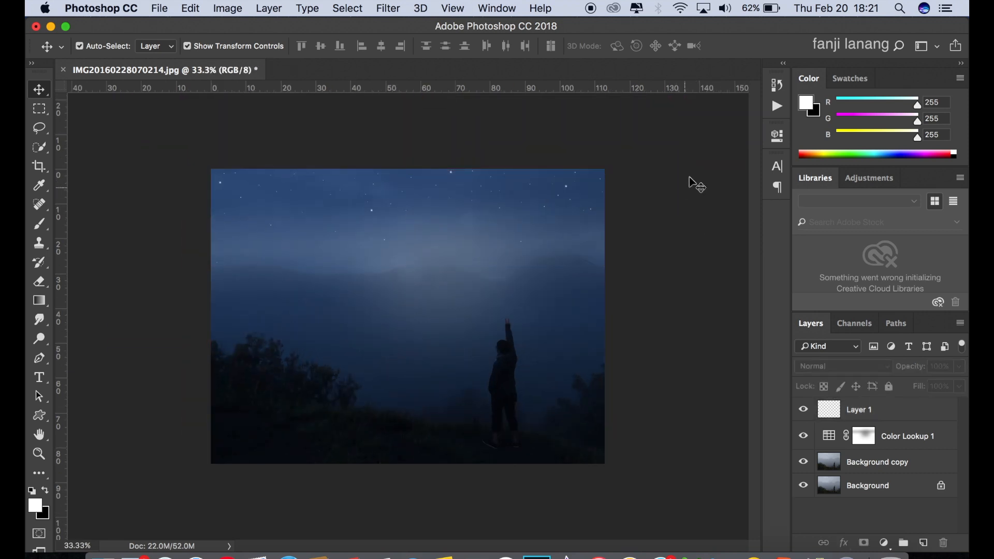
click(804, 410)
click(869, 412)
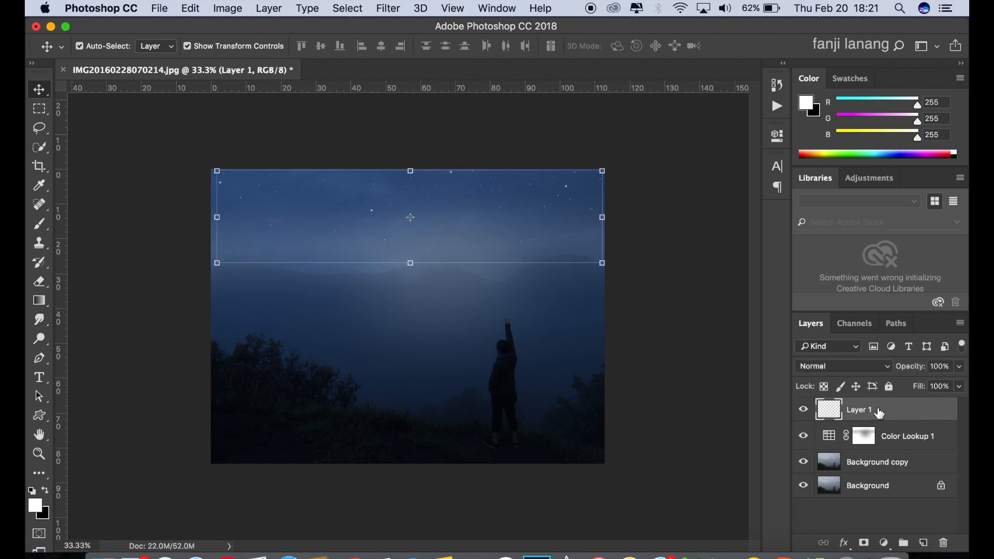
right_click(870, 413)
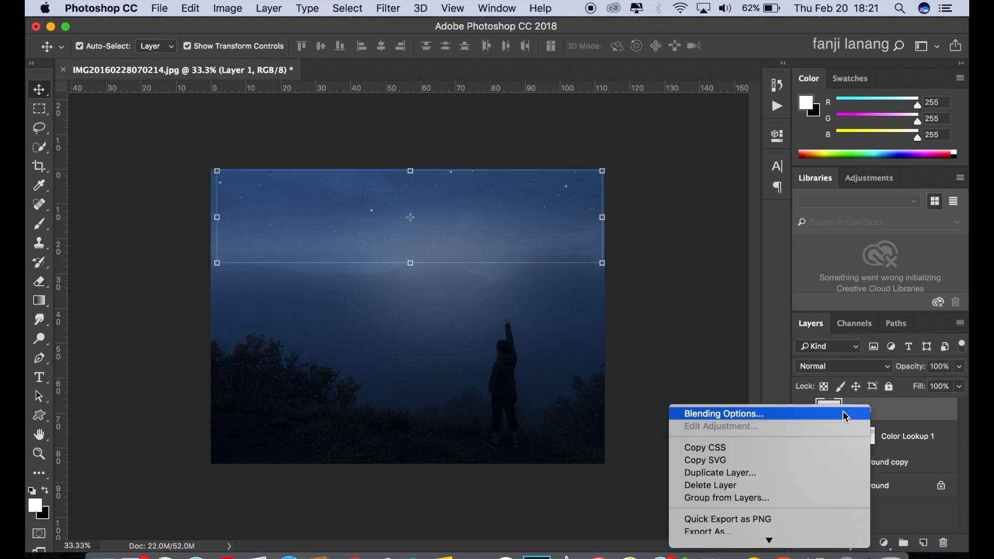
click(844, 414)
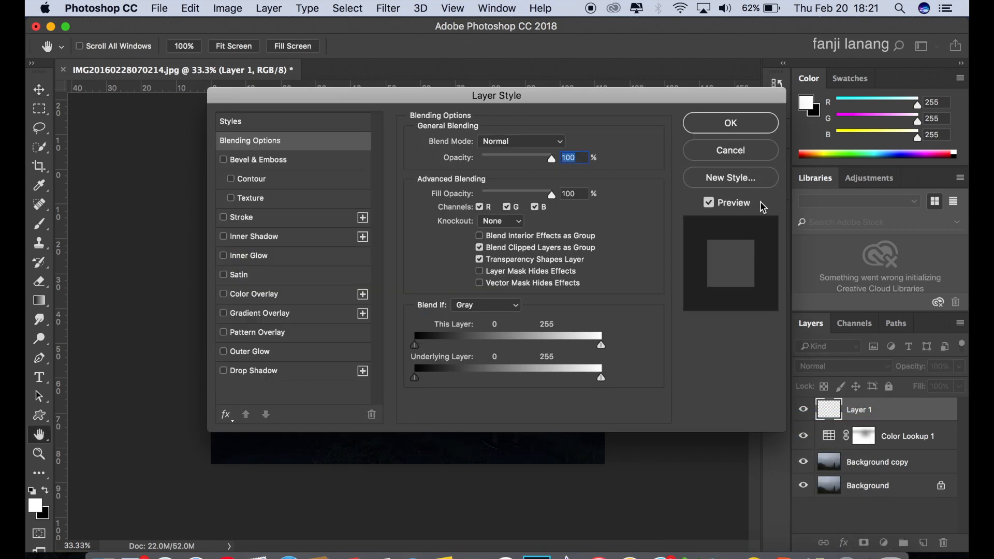
drag(518, 100, 861, 131)
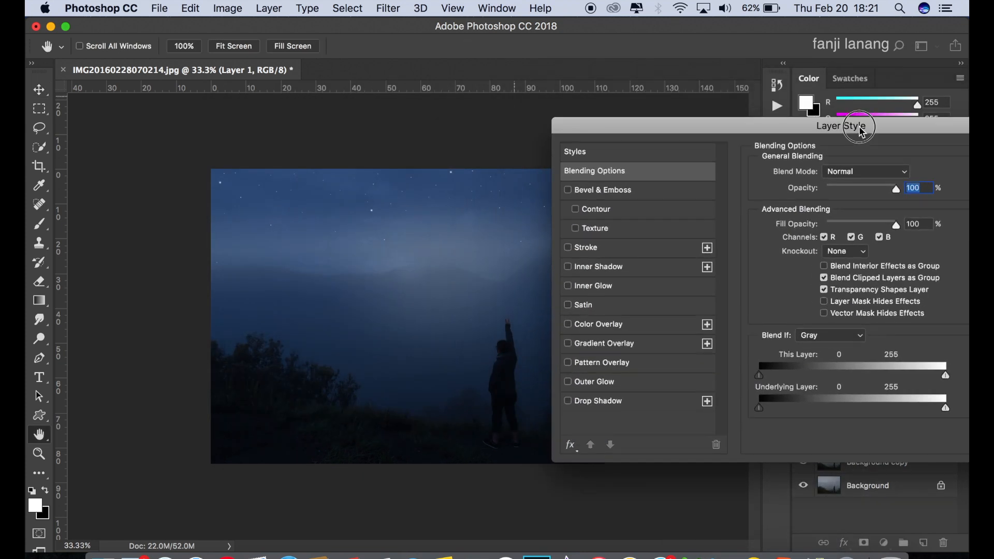
click(599, 382)
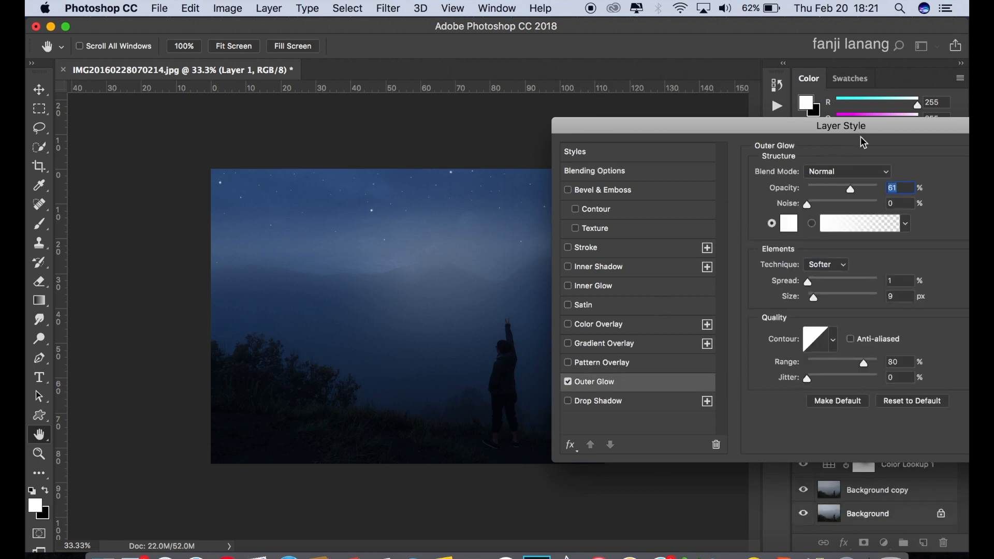
Step: Set the Outer Glow opacity to 60% and its spread to 3%
mouse_move(851, 189)
mouse_down()
mouse_move(880, 194)
mouse_move(857, 207)
mouse_move(850, 187)
mouse_up()
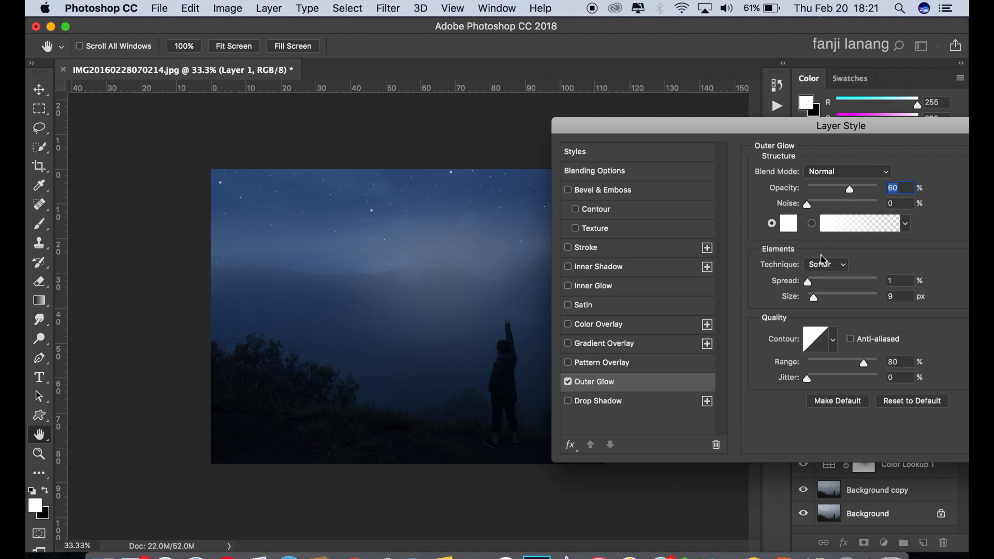
mouse_move(809, 281)
mouse_down()
mouse_move(888, 282)
mouse_move(797, 300)
mouse_move(824, 293)
mouse_move(811, 294)
mouse_up()
key(Down)
key(Down)
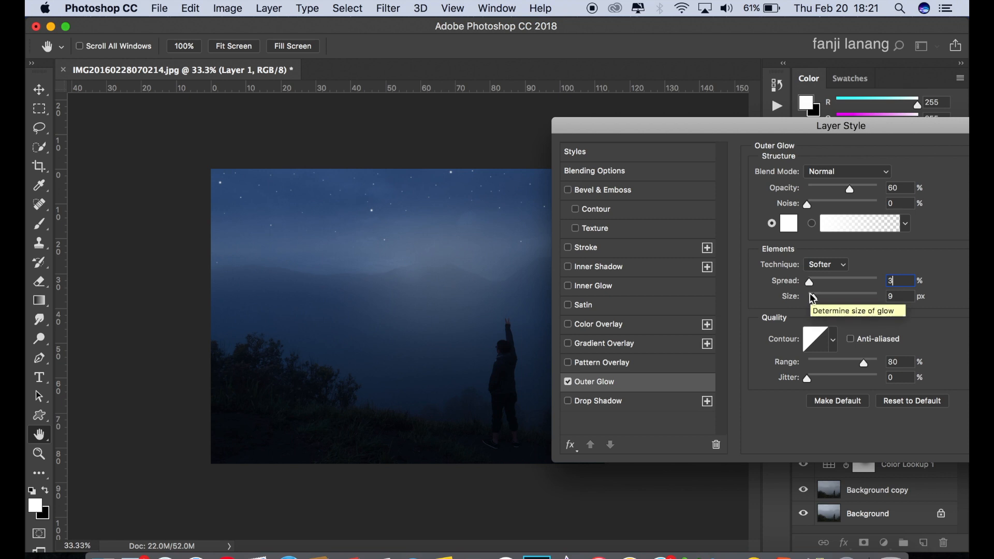
Step: Set the Outer Glow size to 10 px and apply the layer style
click(819, 298)
mouse_move(819, 299)
mouse_down()
mouse_move(873, 292)
mouse_move(816, 312)
mouse_up()
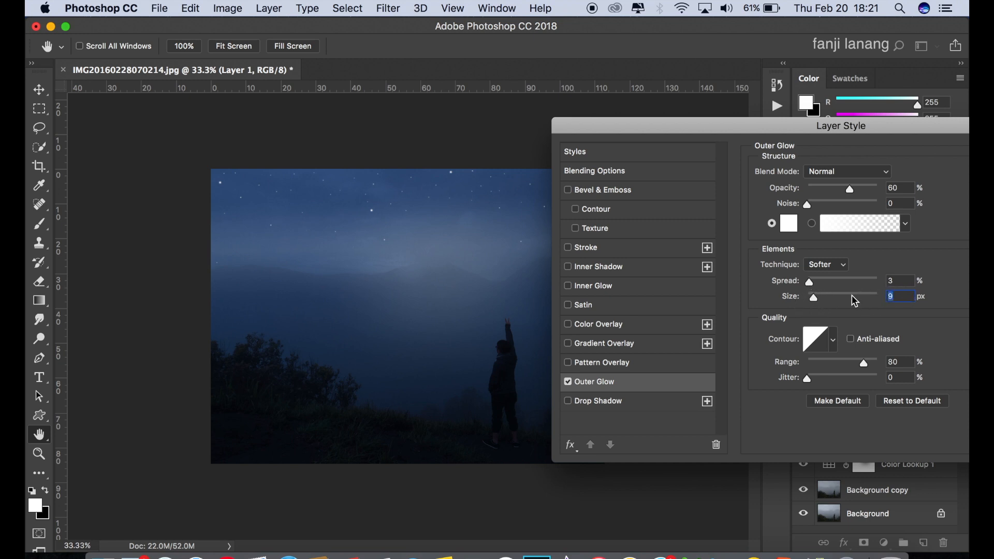
text(10)
drag(831, 126, 712, 152)
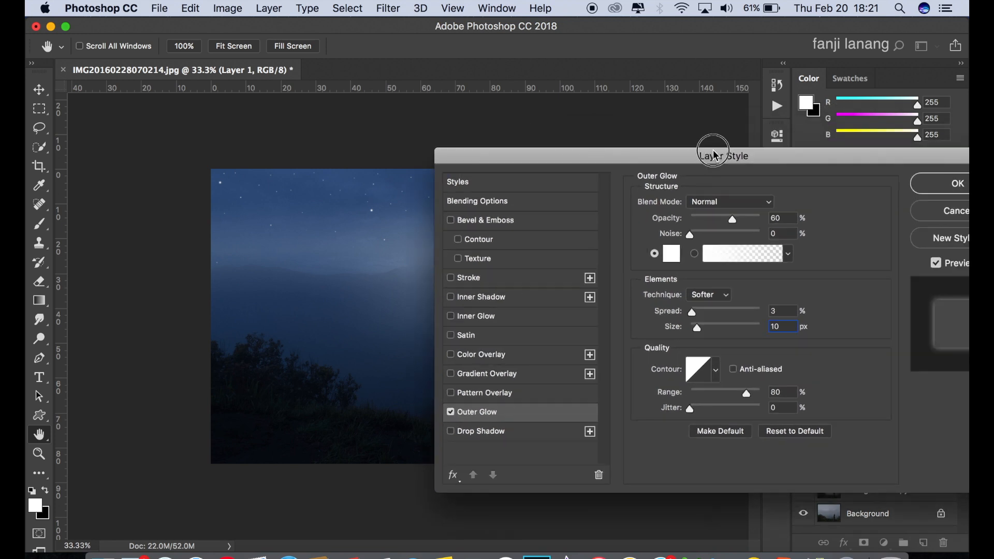
click(947, 183)
click(653, 145)
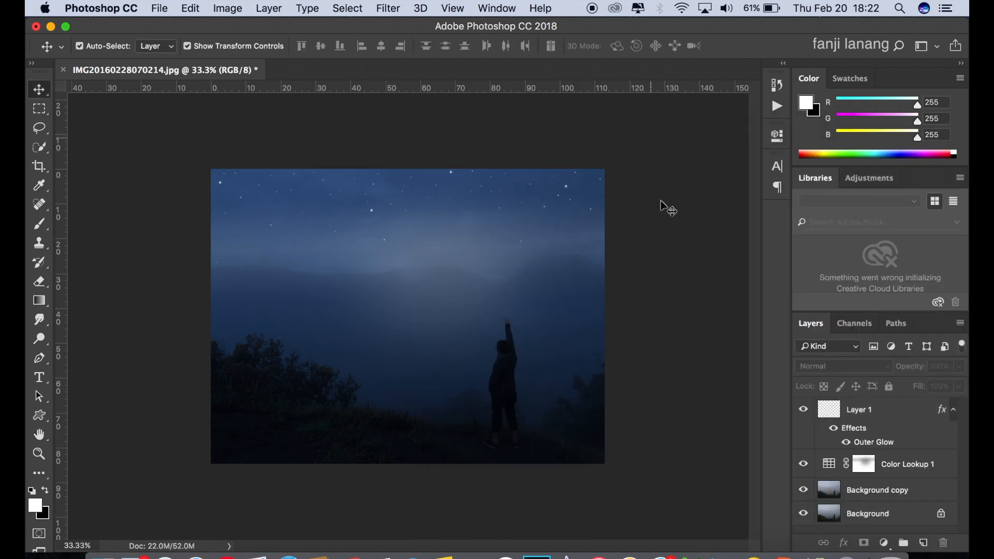
Step: Add a Brightness/Contrast adjustment layer above Layer 1 with brightness 10 and contrast 10
click(873, 417)
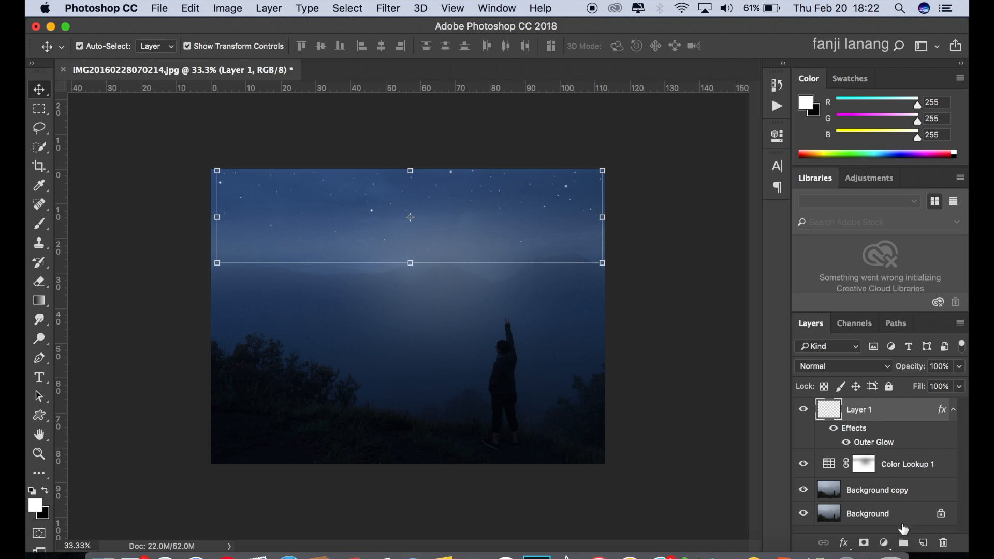
click(890, 545)
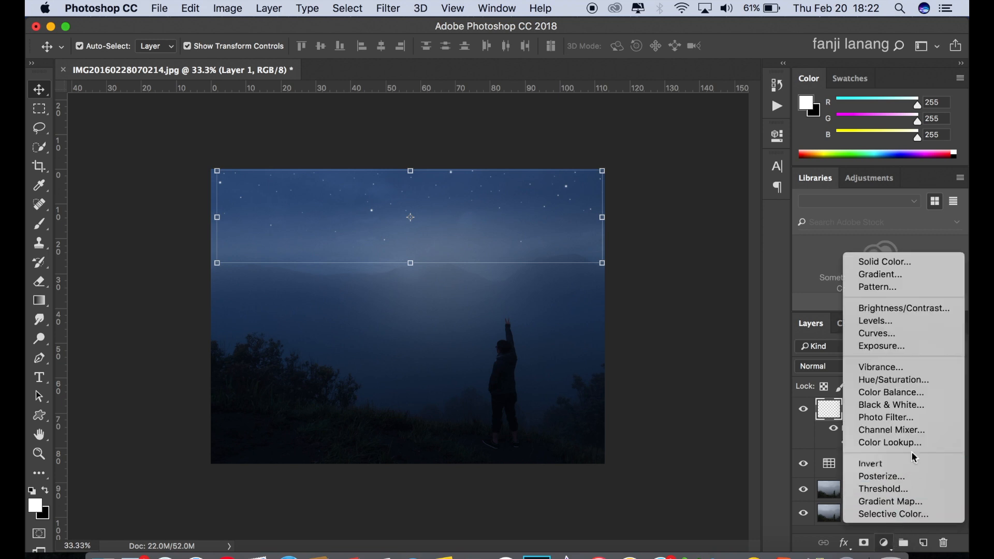
click(894, 309)
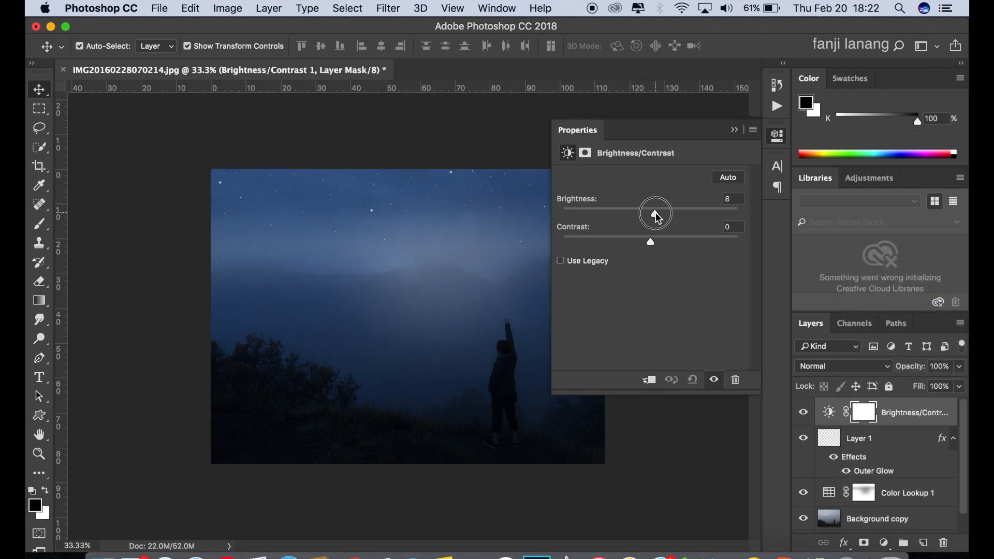
mouse_move(651, 241)
mouse_down()
mouse_move(663, 238)
mouse_move(659, 250)
mouse_up()
click(727, 200)
text(10)
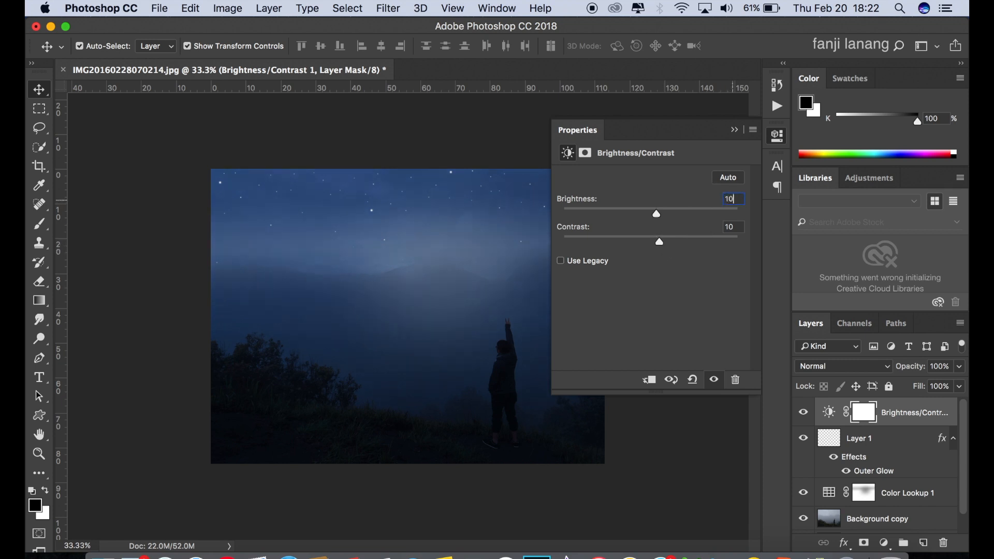
click(736, 130)
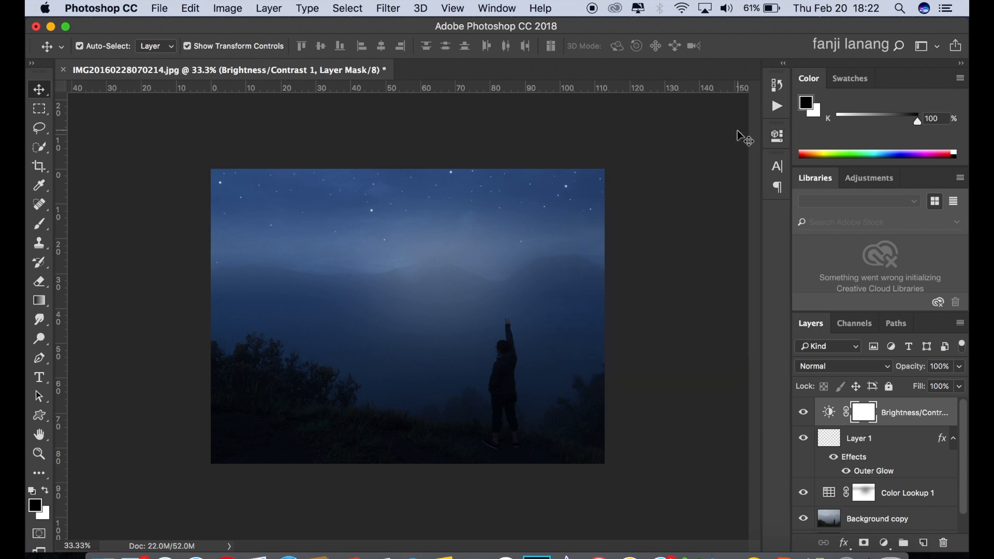
Step: Compare the image with the Background and Background copy layers toggled off and on in turn
scroll(963, 425, down, 1)
click(806, 523)
click(807, 524)
click(806, 502)
click(806, 501)
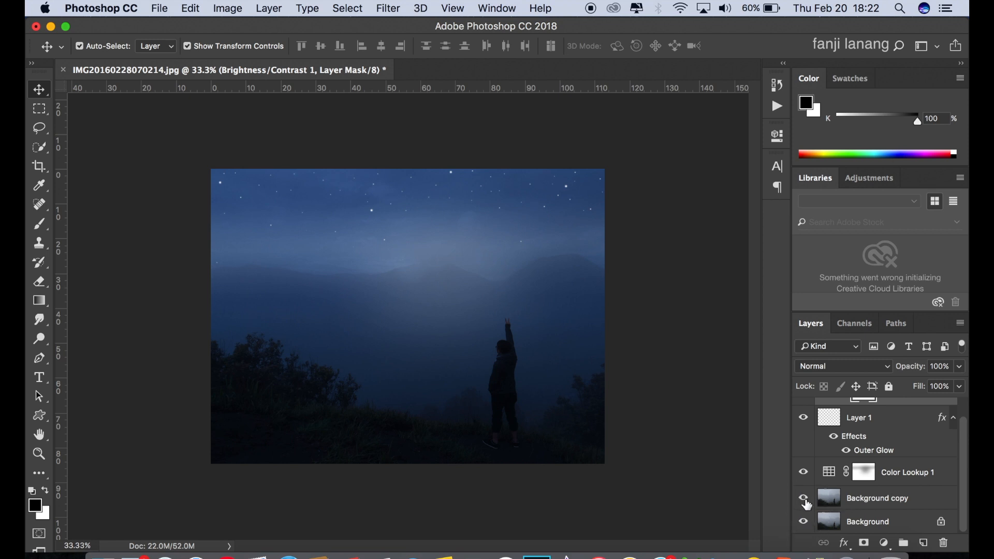
drag(965, 458, 966, 367)
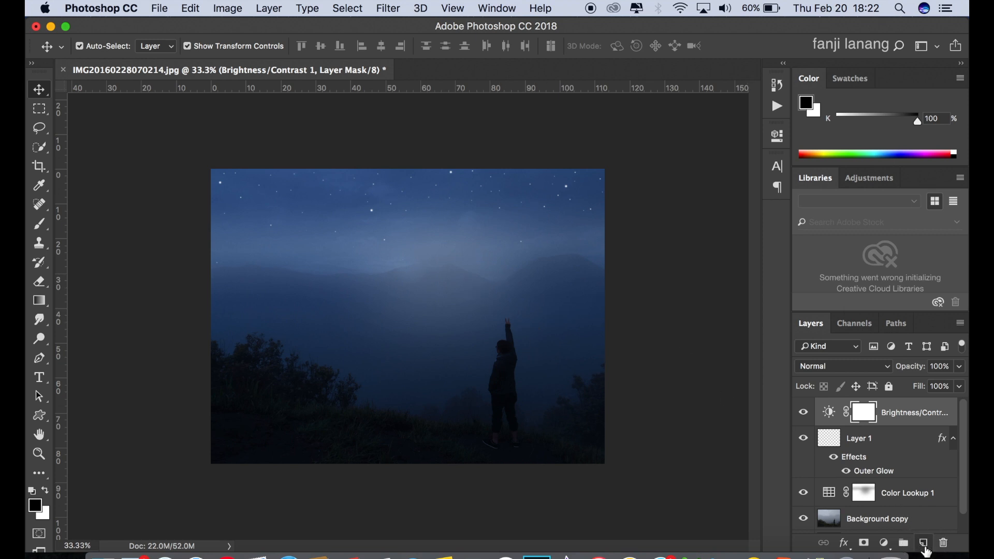
Step: Create two empty layers above the Brightness/Contrast layer and activate the Brush tool with white as the foreground color
click(924, 544)
click(924, 544)
key(x)
click(39, 224)
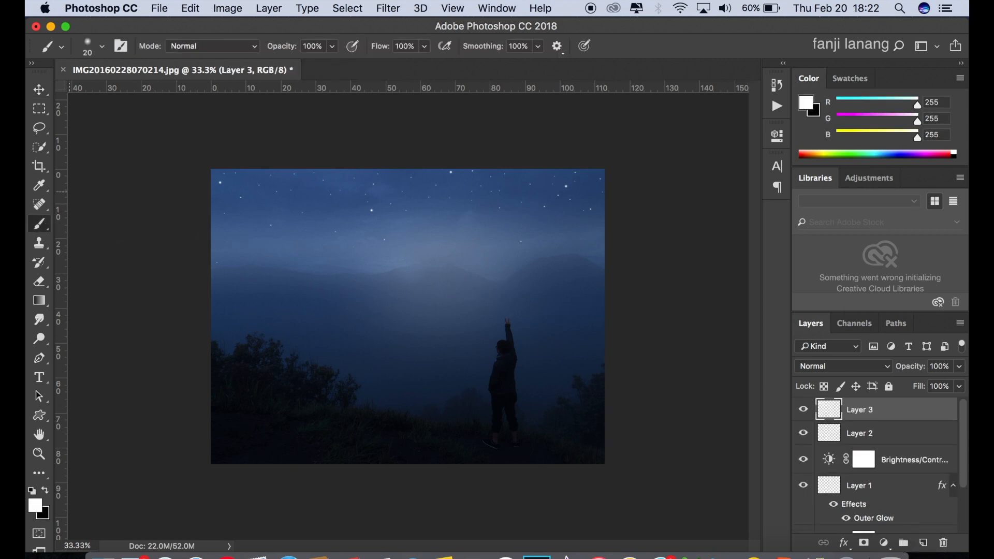
Step: Choose the signature brush tip, enlarge it and stamp it in white on the dark ground at the photo's lower left
click(102, 46)
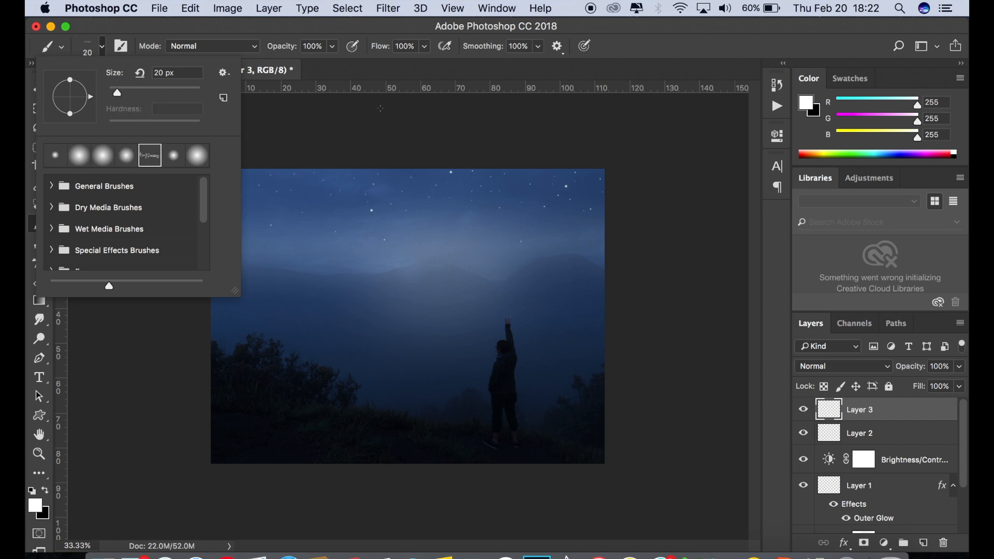
click(594, 142)
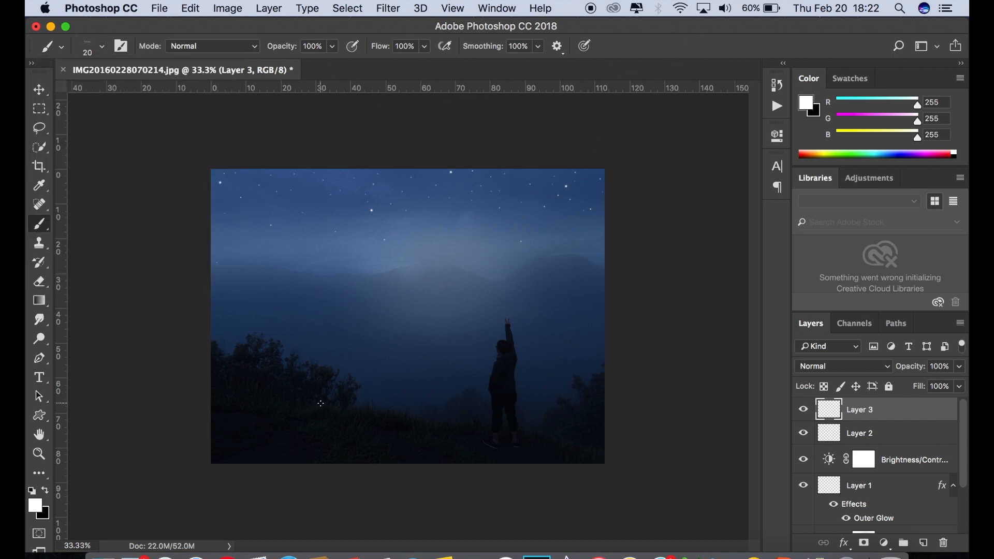
key(bracketright)
key(bracketright)
key(bracketright)
key(bracketright)
key(bracketright)
key(bracketright)
key(bracketright)
key(bracketright)
key(bracketleft)
key(bracketleft)
click(250, 447)
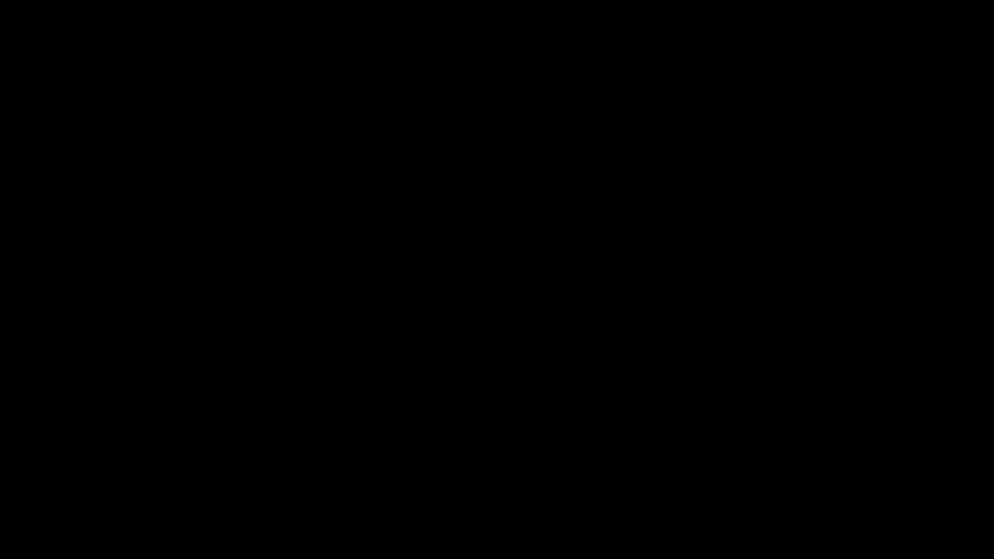